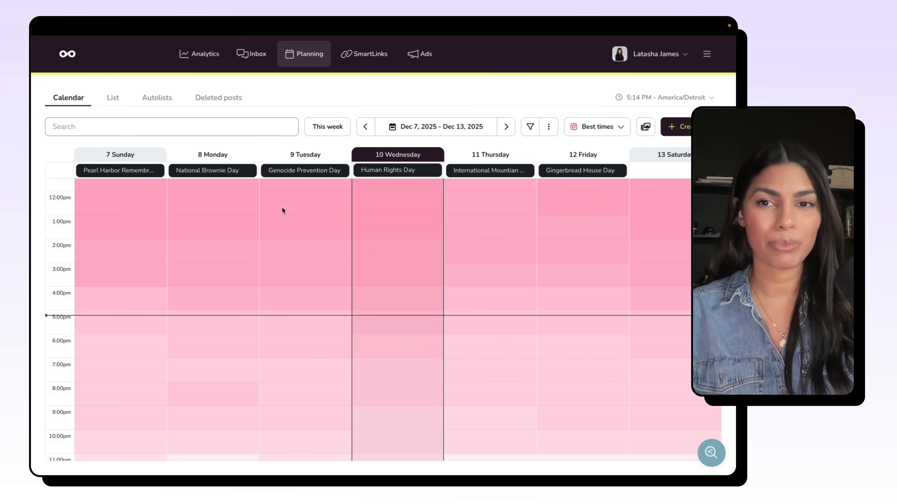
Step: Turn the calendar's best-times overlay off, and turn it back on for Instagram
click(600, 127)
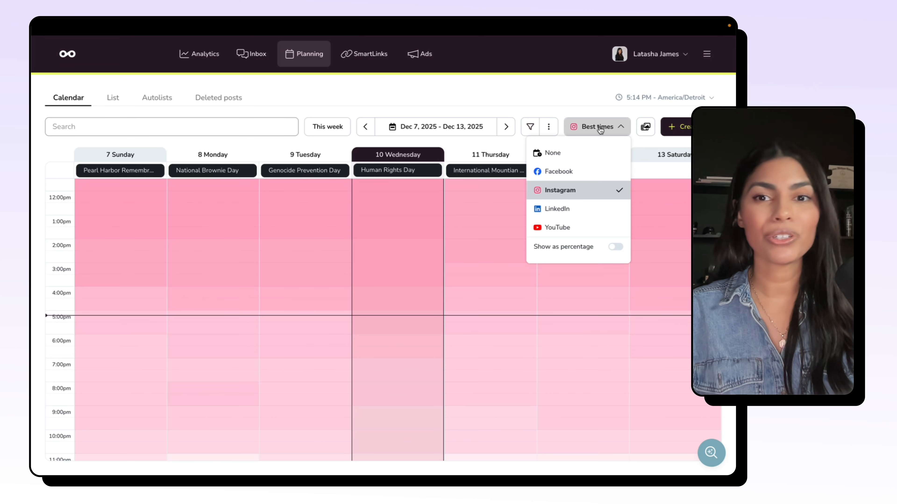
click(581, 152)
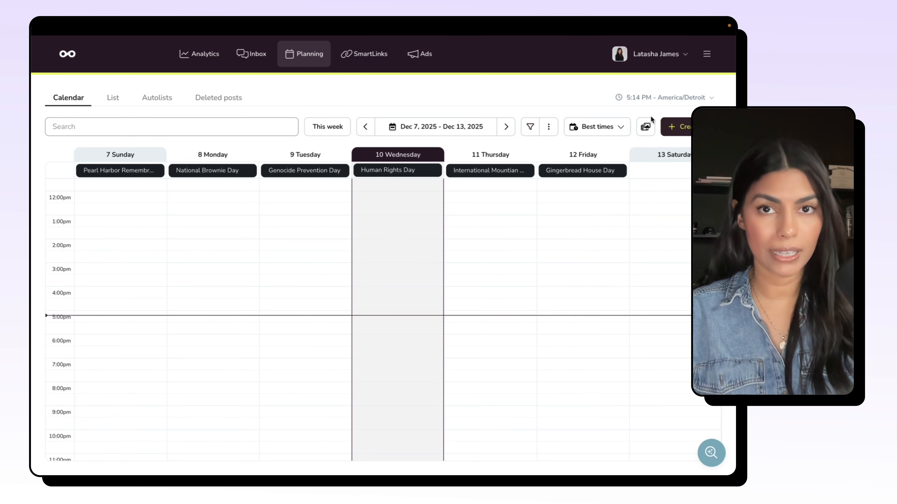
click(598, 130)
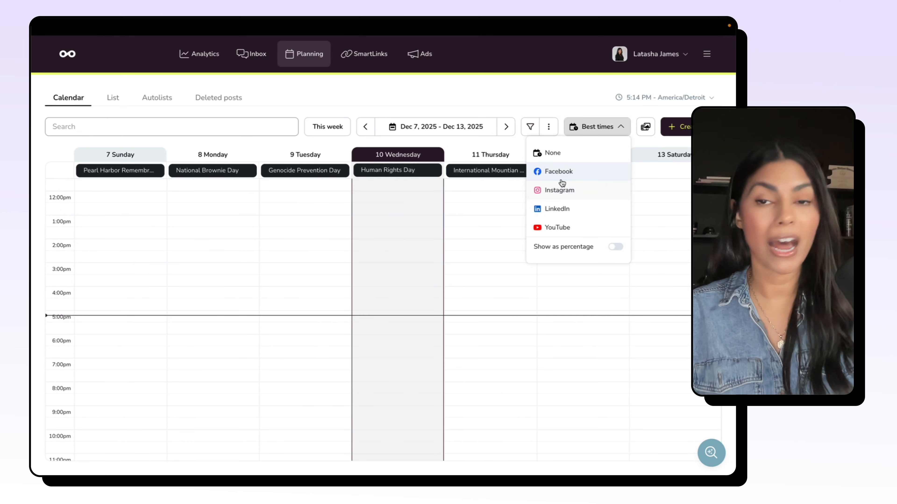
click(561, 180)
click(561, 190)
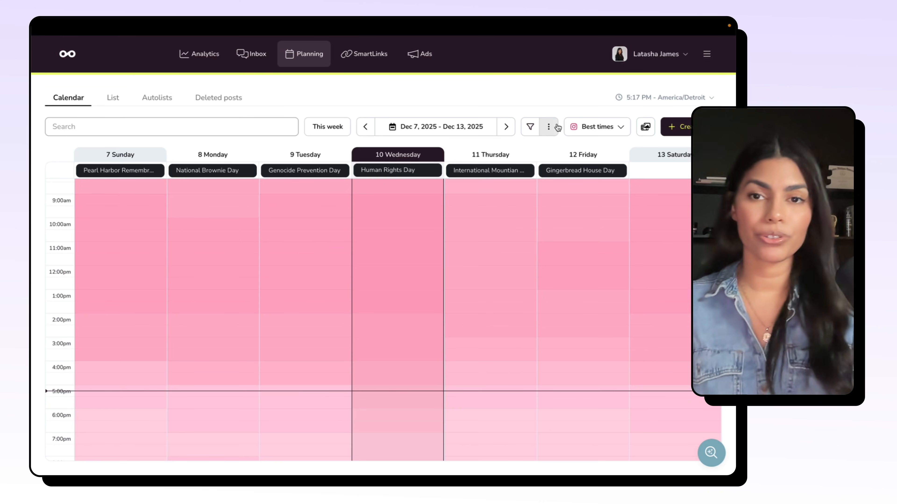
Step: Try the Expanded calendar zoom, and return the zoom to Normal
click(549, 129)
mouse_move(542, 155)
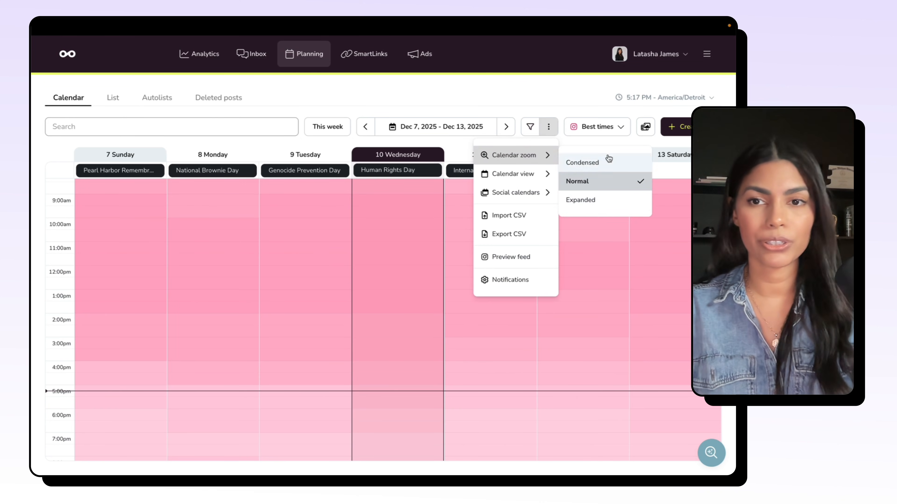
click(596, 205)
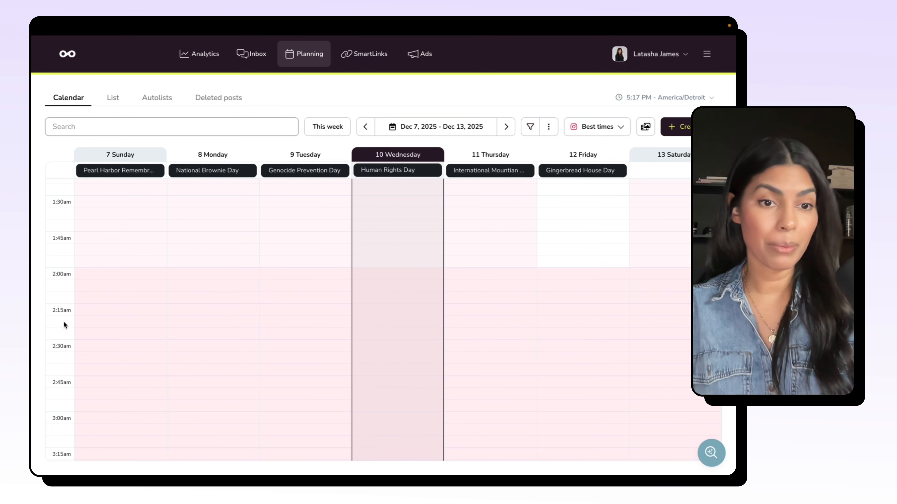
click(548, 127)
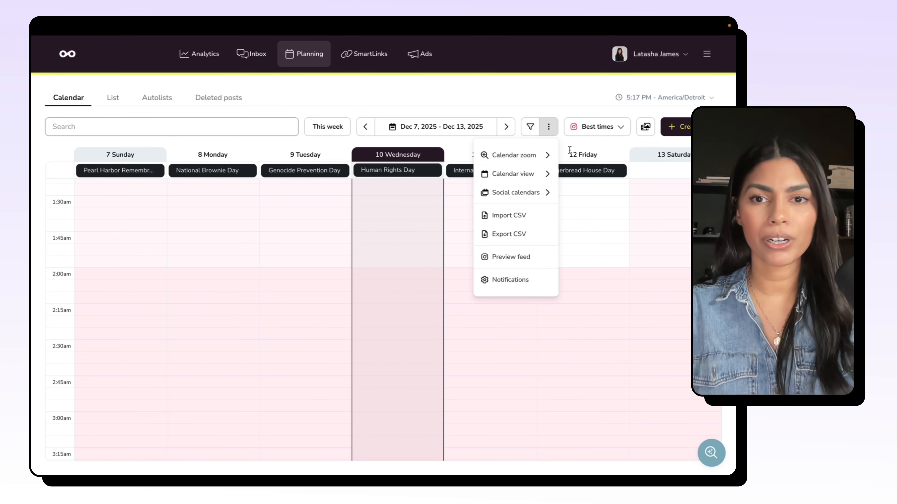
mouse_move(530, 156)
click(581, 182)
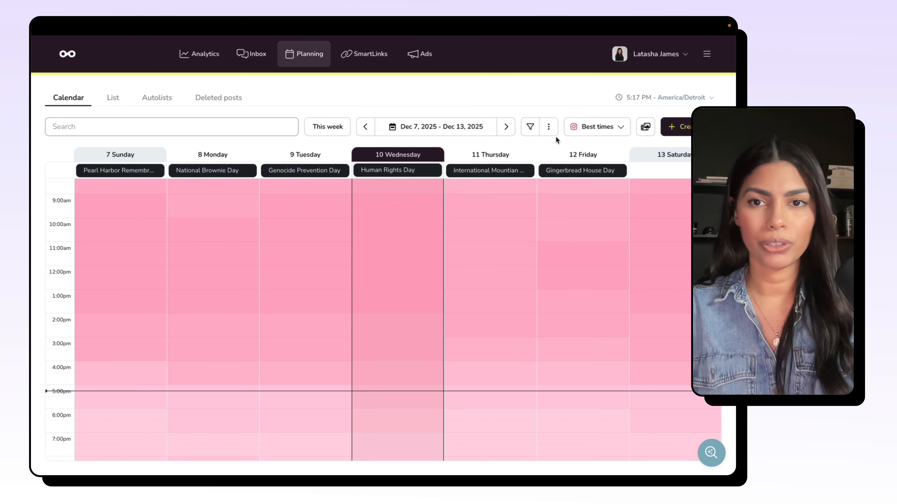
Step: Switch the calendar to the Day view and look through the hours of Dec 7, 2025
click(548, 127)
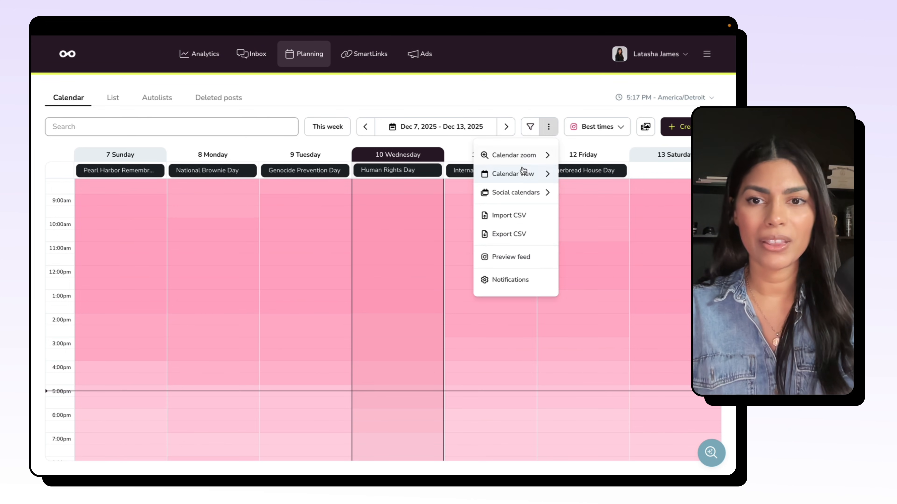
mouse_move(521, 173)
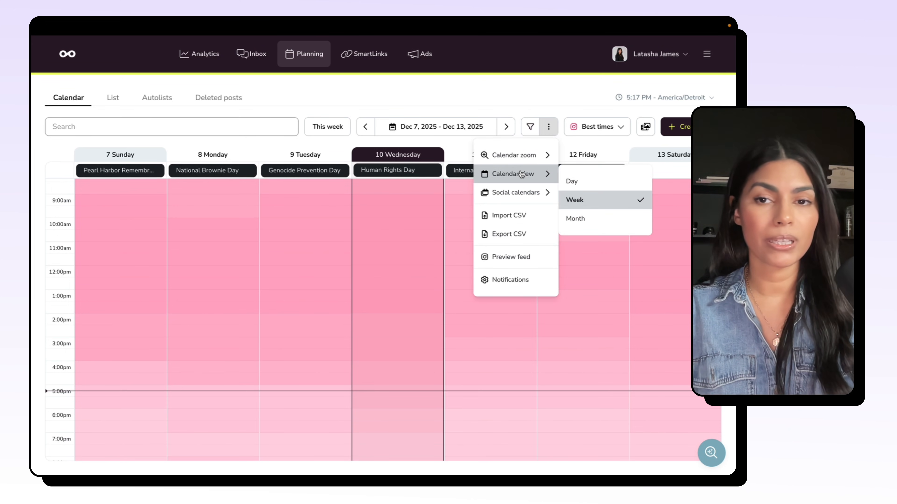
click(582, 181)
scroll(459, 263, down, 3)
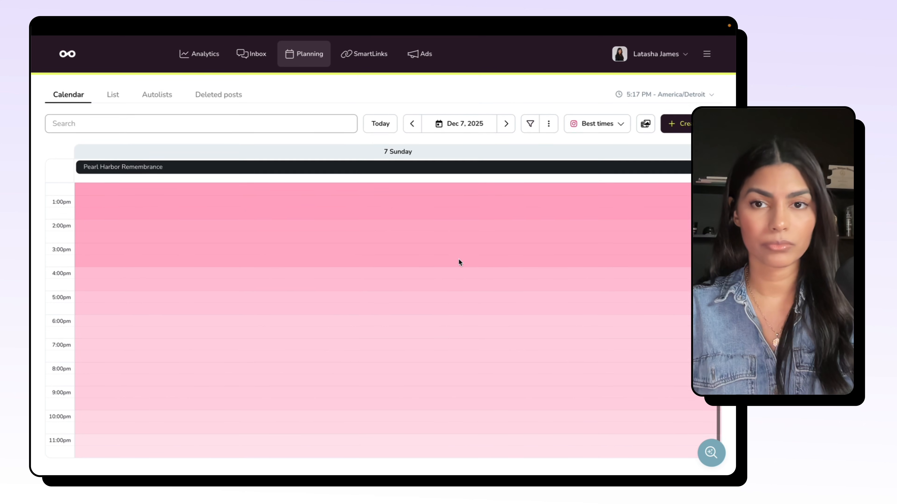
Step: Switch the calendar to the Month view and go to February 2026
click(548, 127)
mouse_move(523, 174)
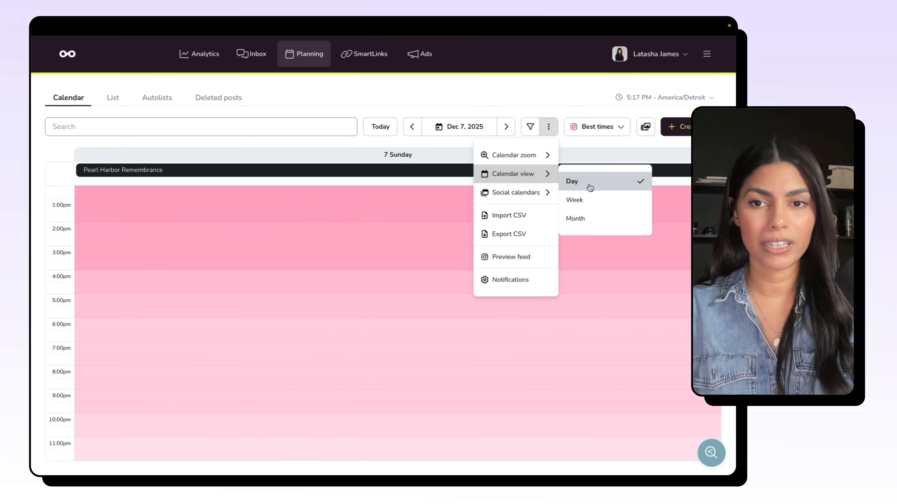
click(596, 219)
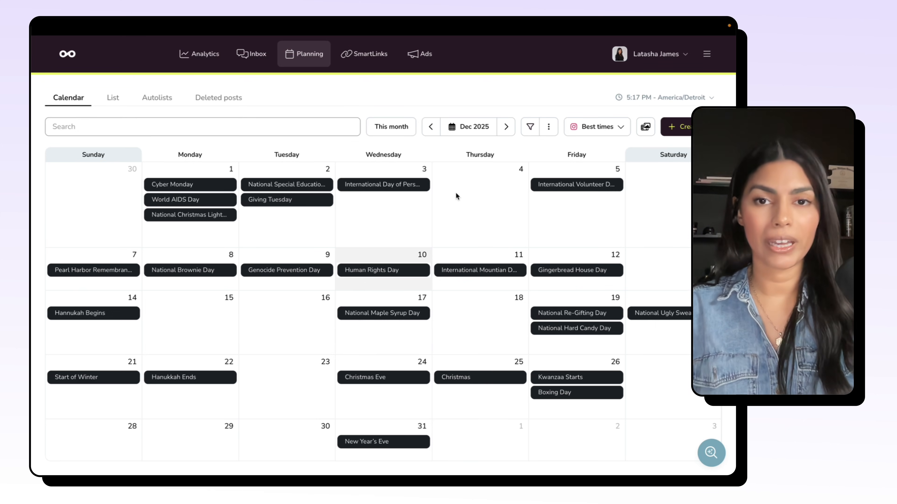
click(505, 128)
click(506, 127)
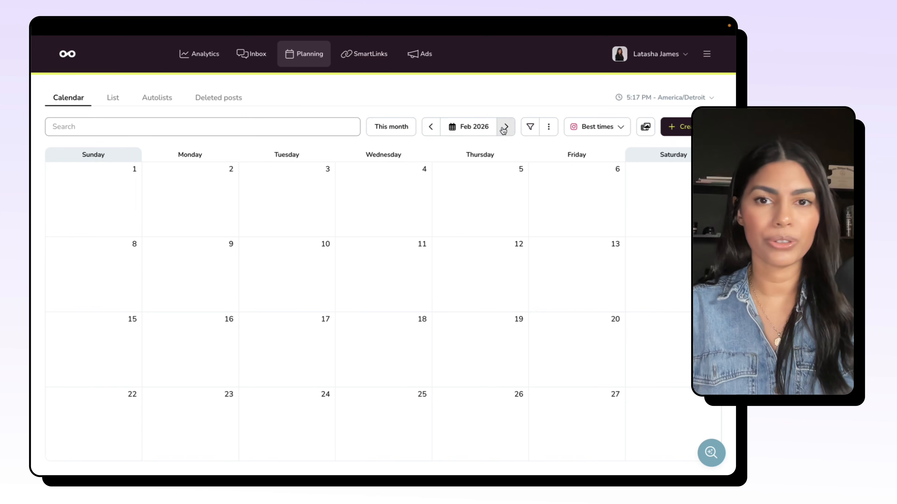
click(505, 127)
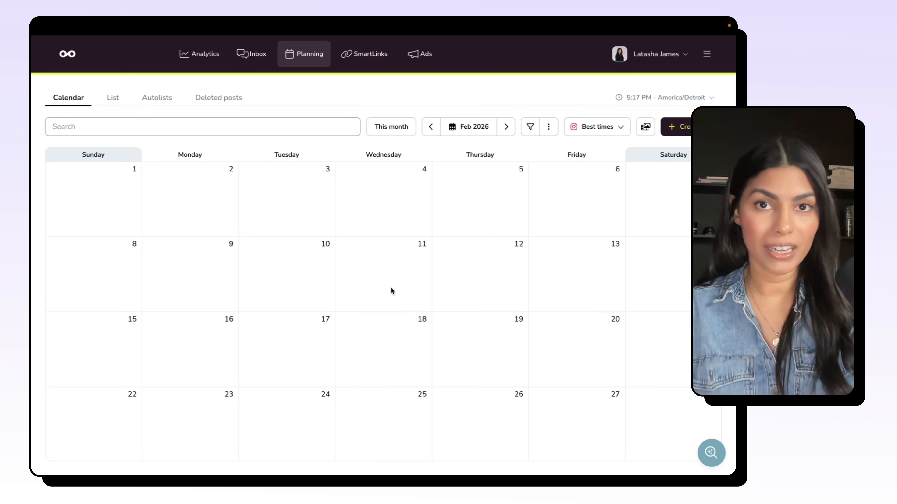
Step: Create a new post on Saturday, Feb 14, 2026 with the text "placeholder - vday post"
click(659, 265)
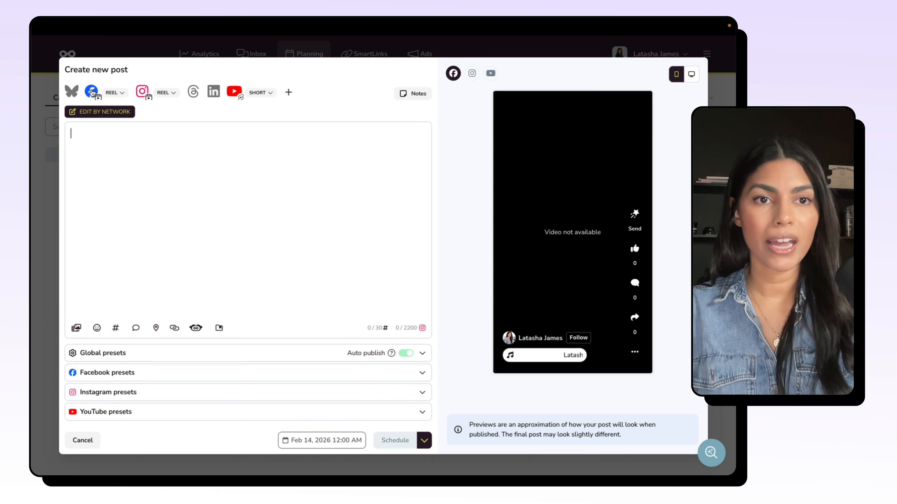
click(120, 154)
text(placeholder - )
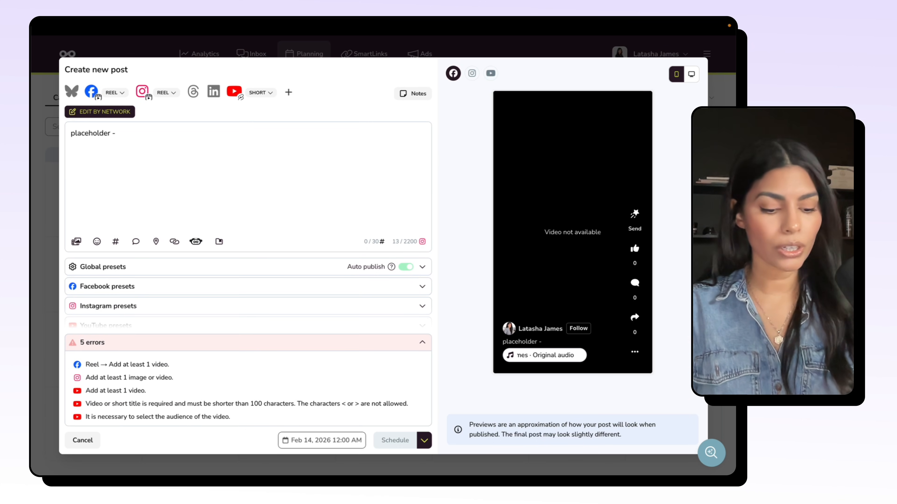
text(vday)
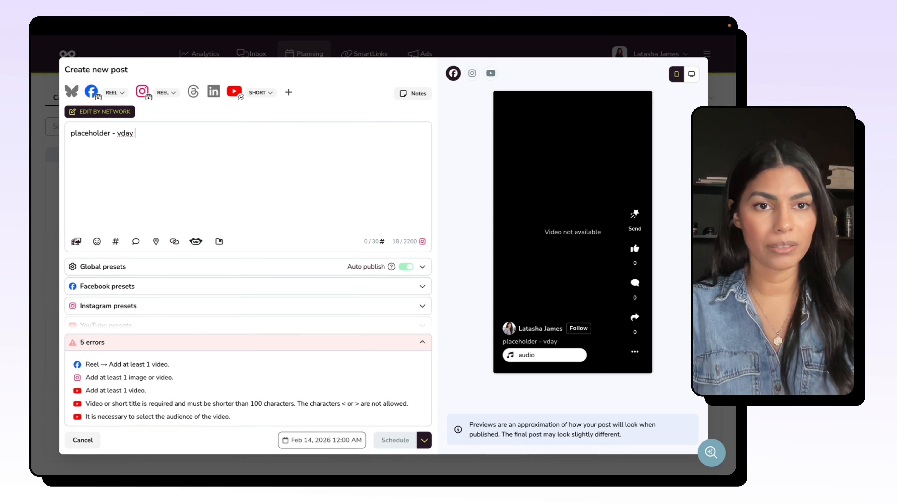
text( post)
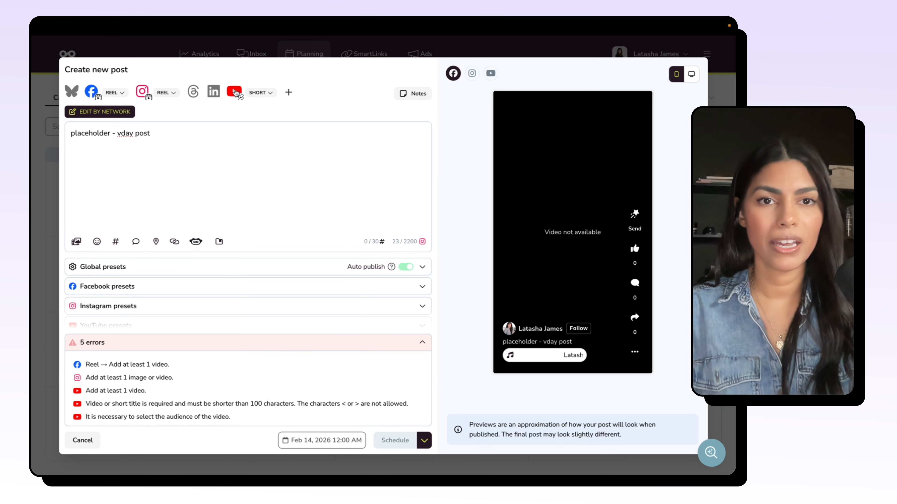
Step: Remove YouTube from the post's networks and save the post as a draft
click(235, 92)
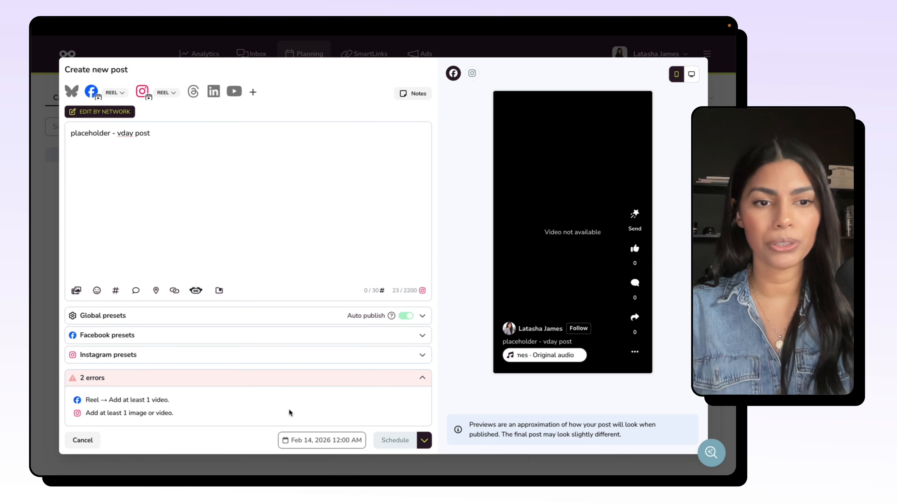
click(423, 441)
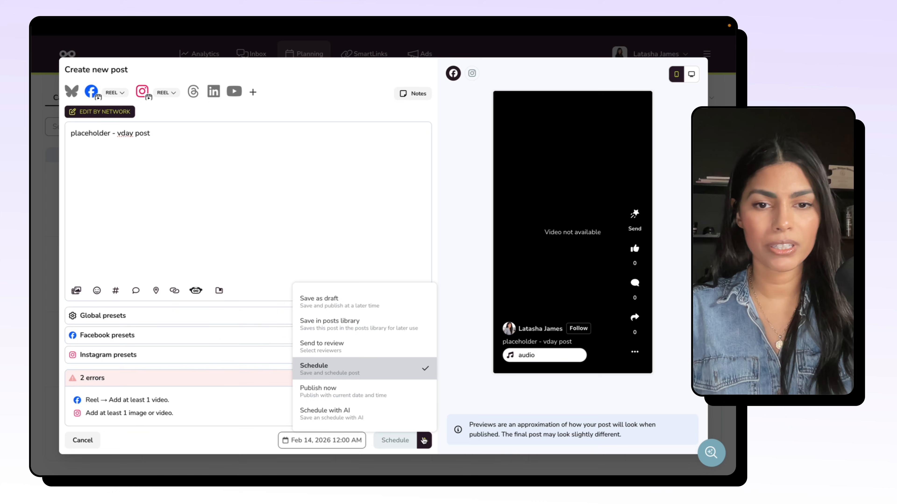
click(337, 302)
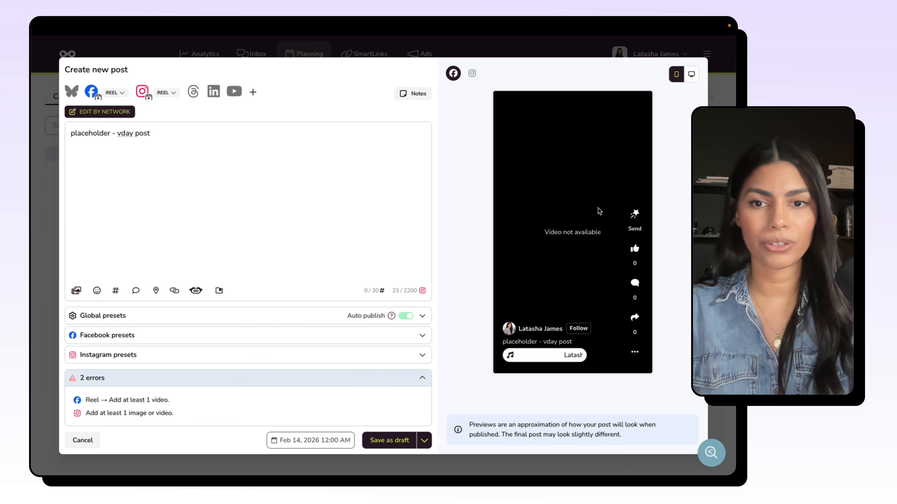
click(389, 441)
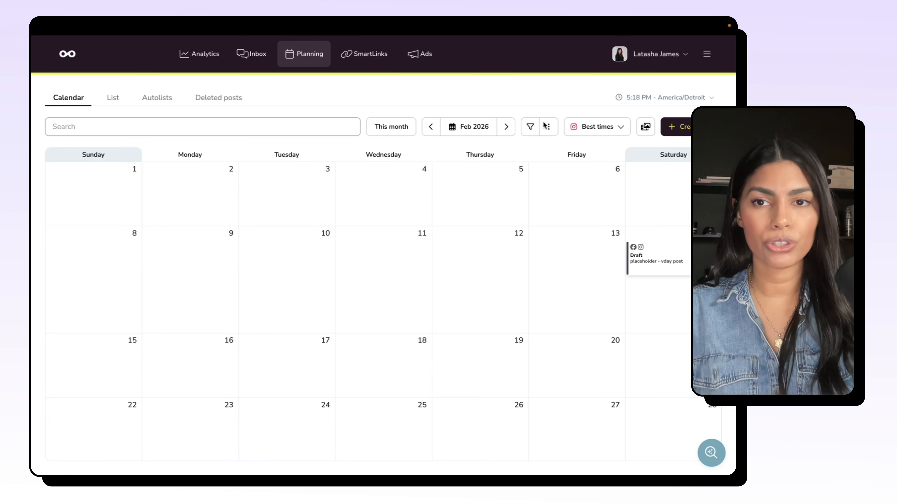
Step: Switch the calendar to the Week view and go to the week of Feb 8 - Feb 14, 2026
click(549, 126)
mouse_move(533, 171)
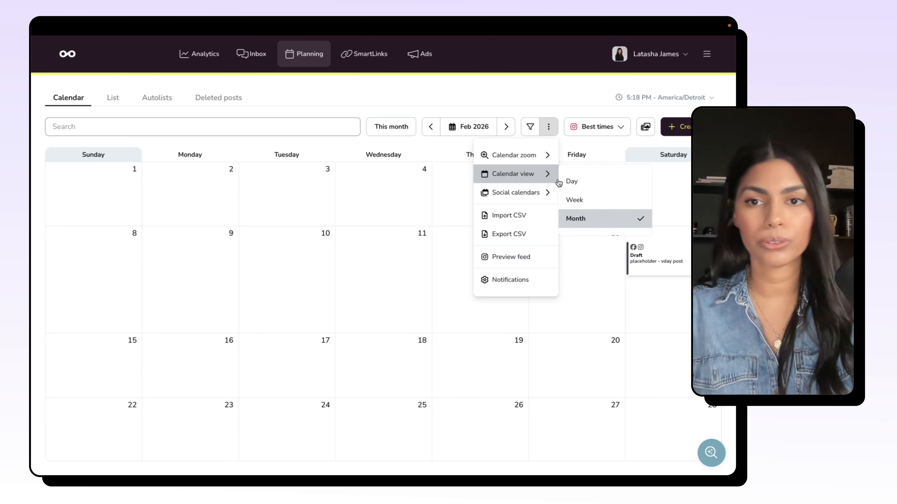
click(575, 200)
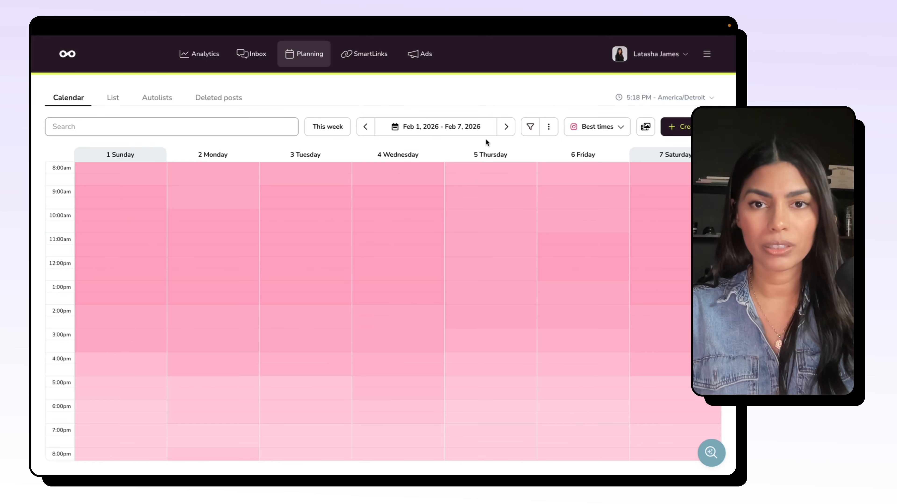
click(505, 127)
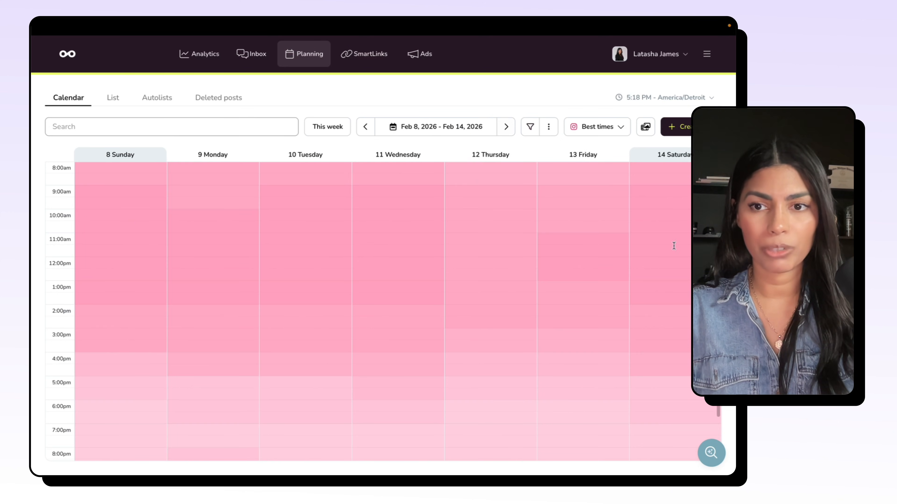
Step: Reschedule the vday placeholder draft on Saturday, Feb 14 to 9:30 AM
scroll(617, 241, up, 5)
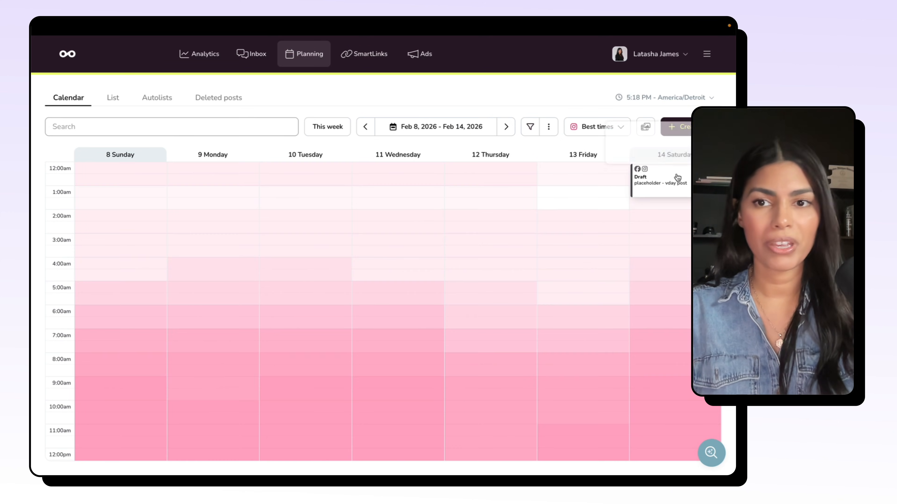
drag(677, 178, 661, 403)
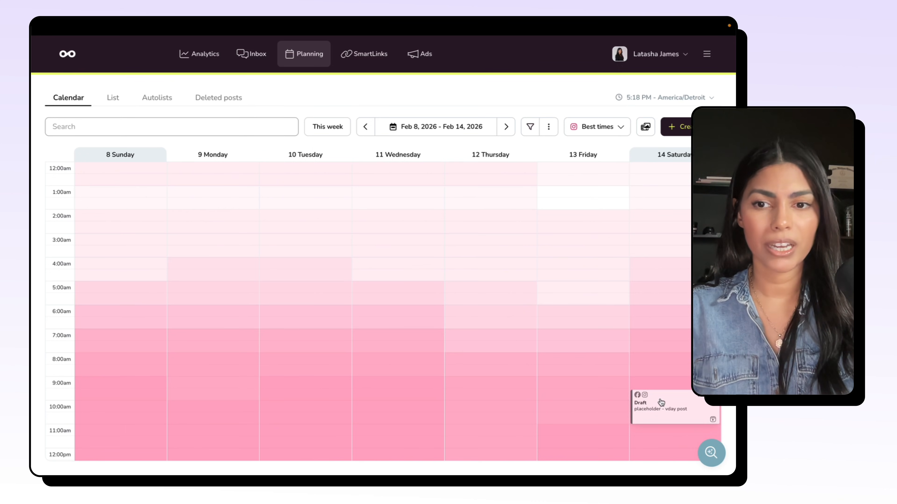
scroll(647, 381, down, 3)
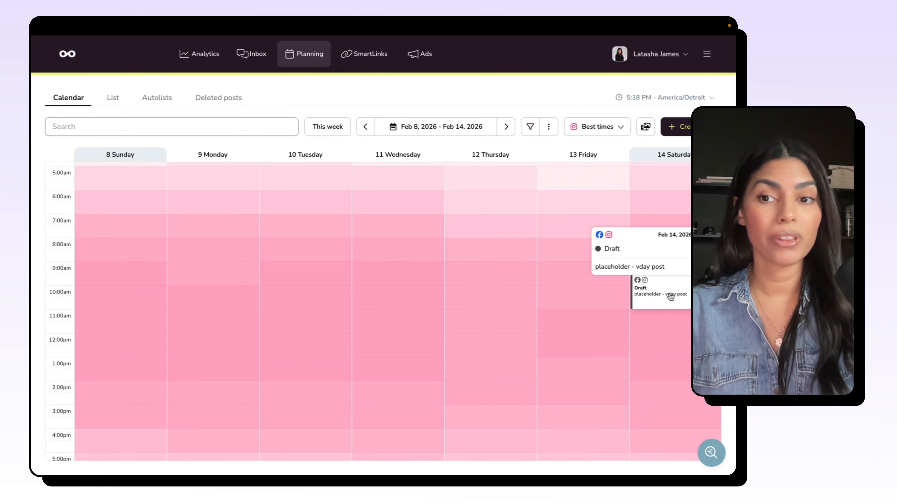
Step: Open the vday placeholder draft for editing and add LinkedIn and YouTube as networks
click(671, 298)
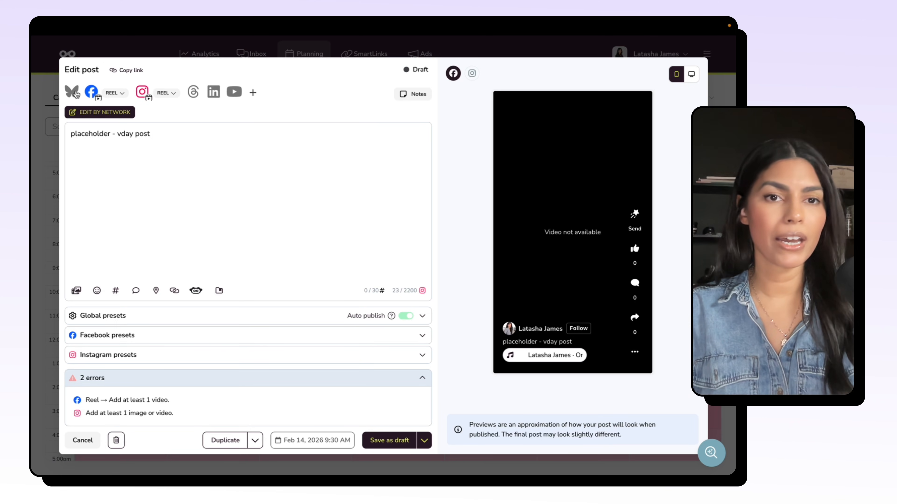
click(213, 93)
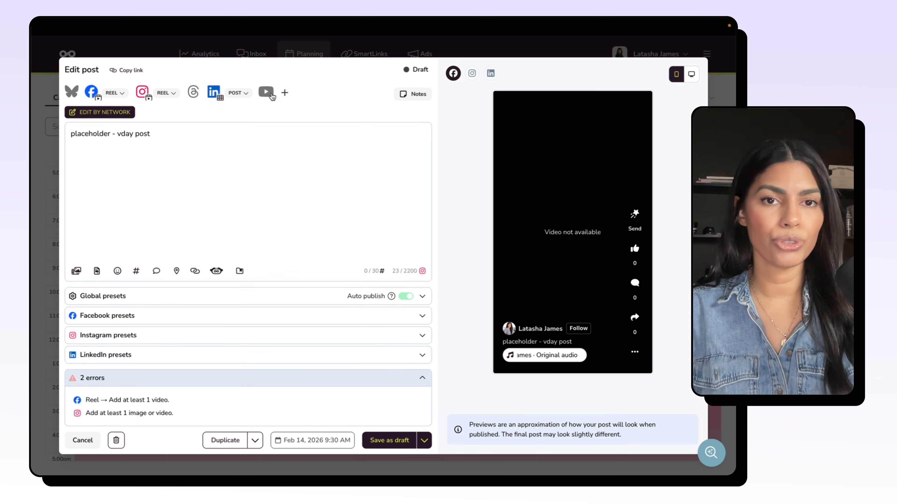
click(271, 94)
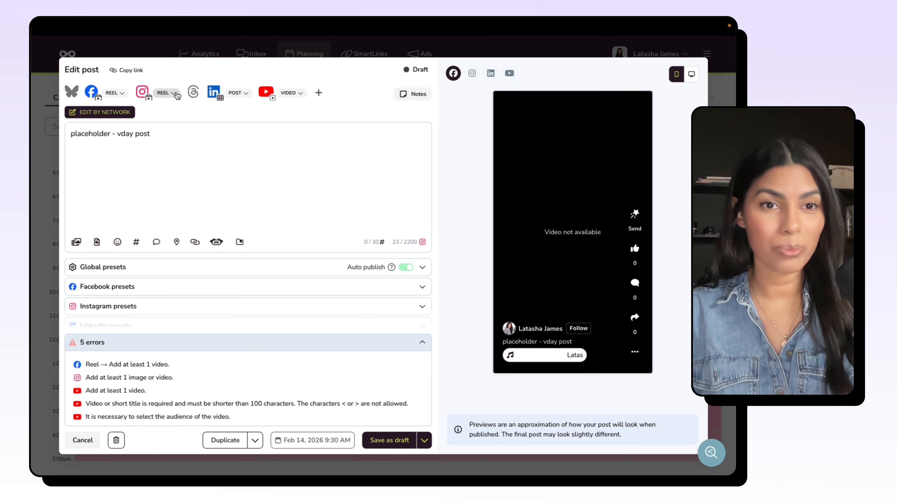
Step: Try the Post and Story formats for Facebook and set the format back to Reel
click(122, 94)
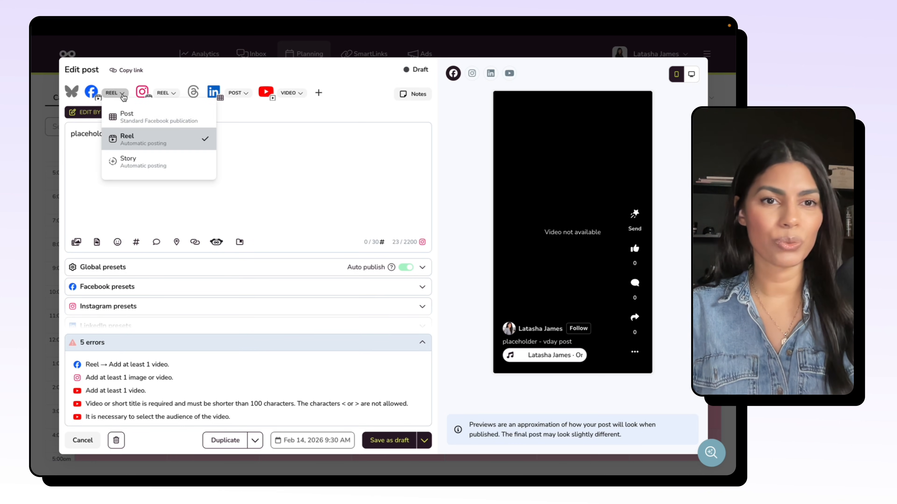
click(156, 118)
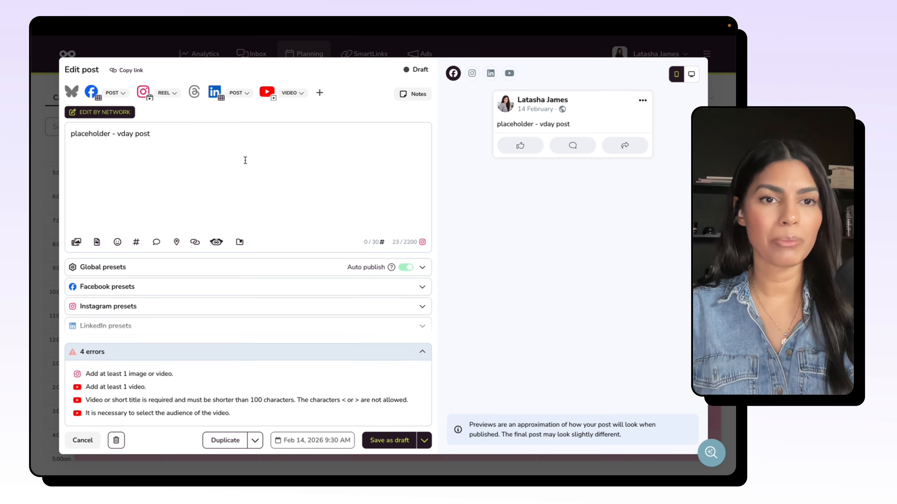
click(122, 93)
click(141, 139)
click(115, 92)
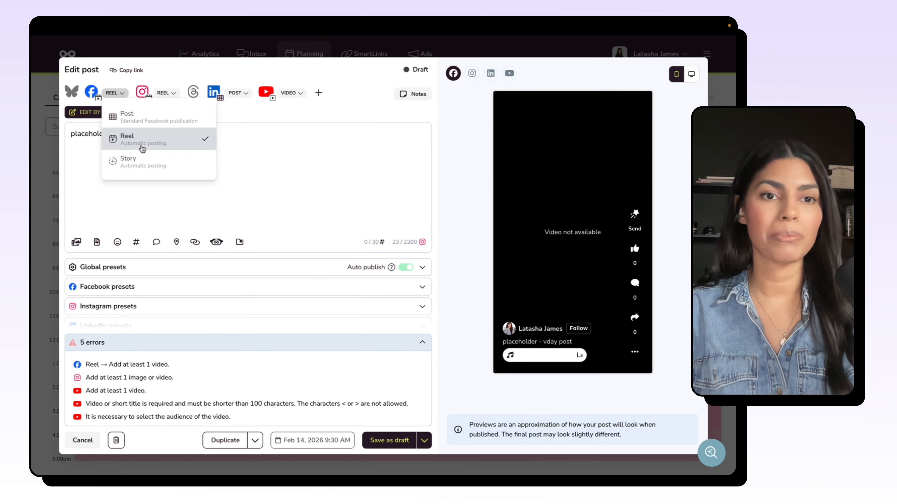
click(142, 161)
click(121, 93)
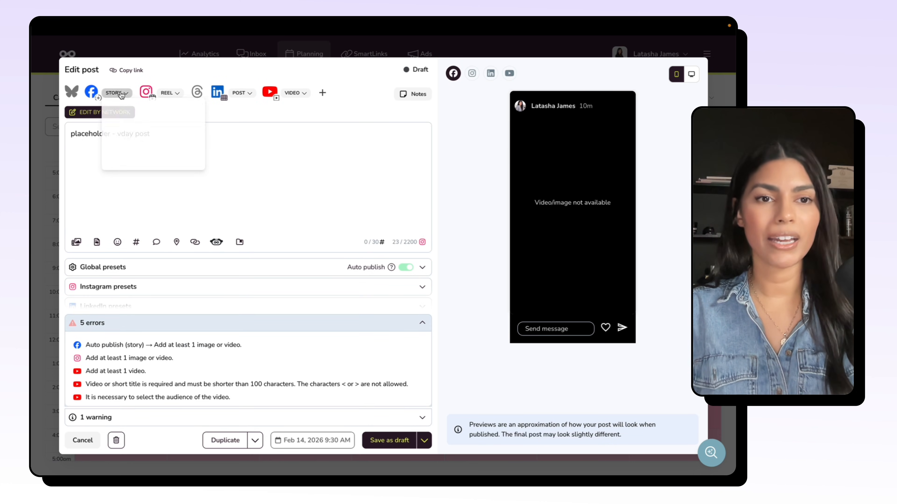
click(136, 139)
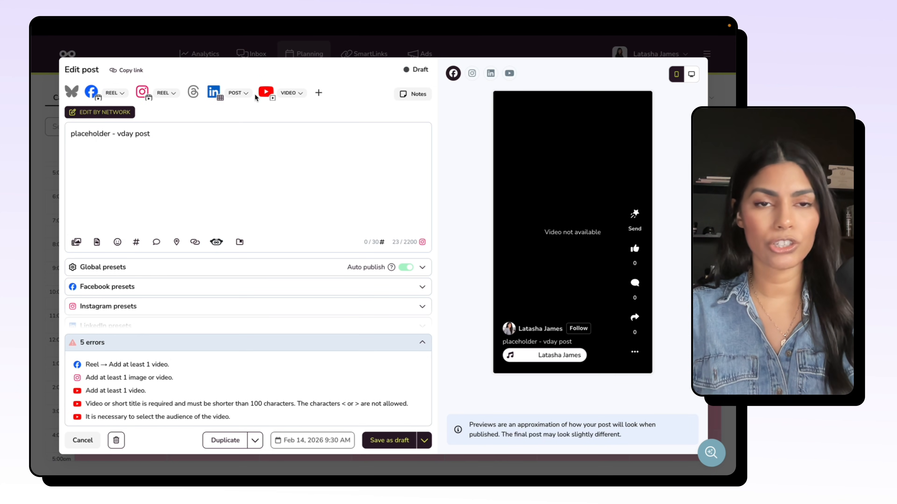
Step: Check the format options offered for LinkedIn and remove LinkedIn from the post's networks
click(243, 94)
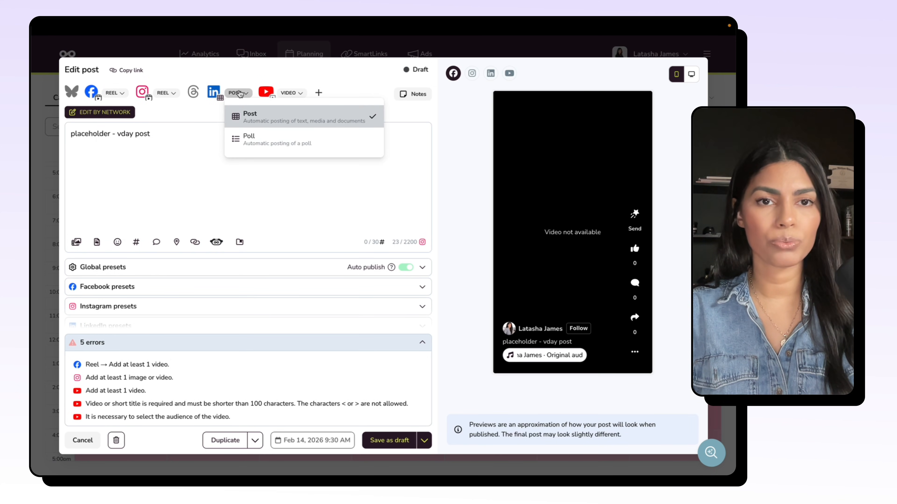
click(241, 97)
click(214, 93)
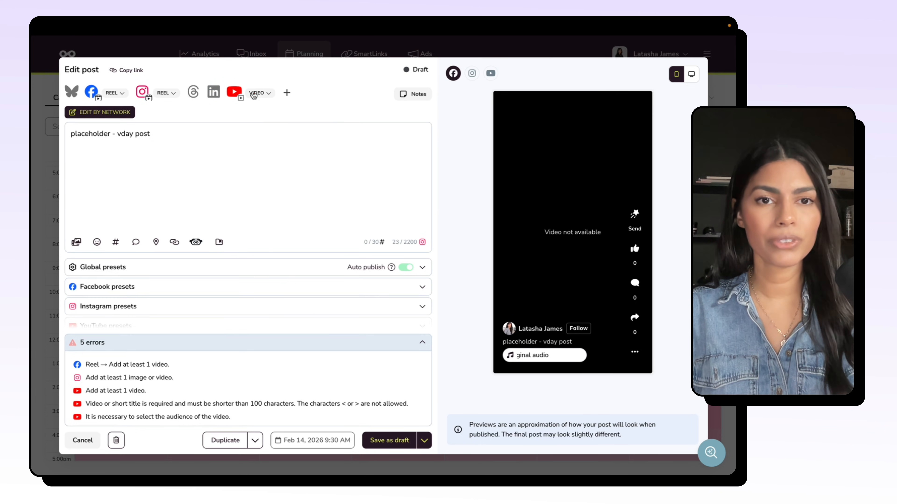
Step: Set the YouTube format to Short and add Threads to the post's networks
click(265, 96)
click(279, 139)
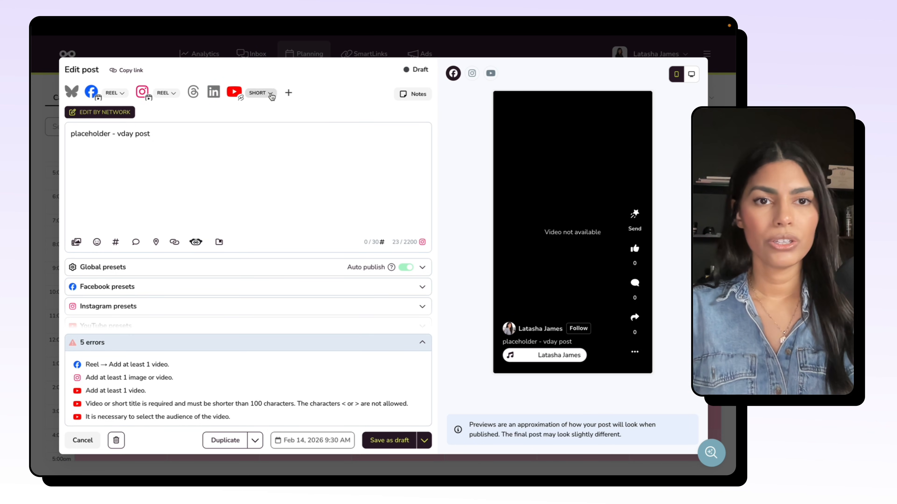
drag(187, 139, 45, 140)
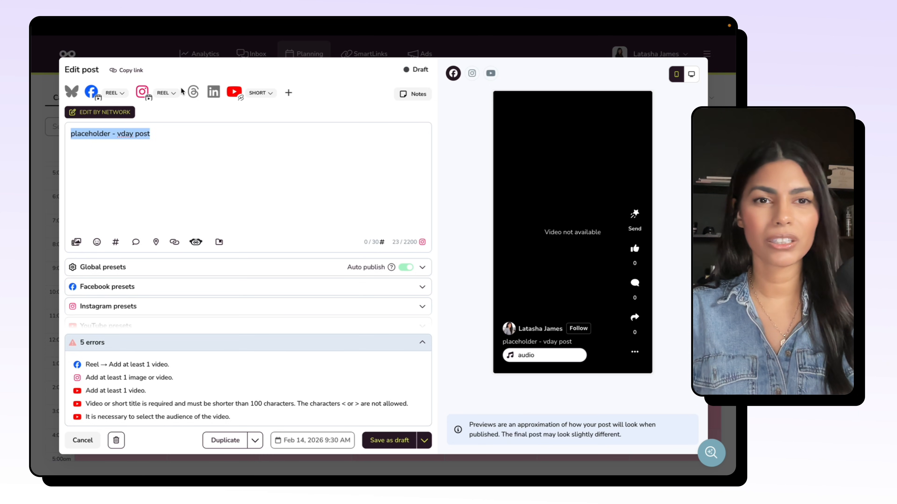
click(196, 94)
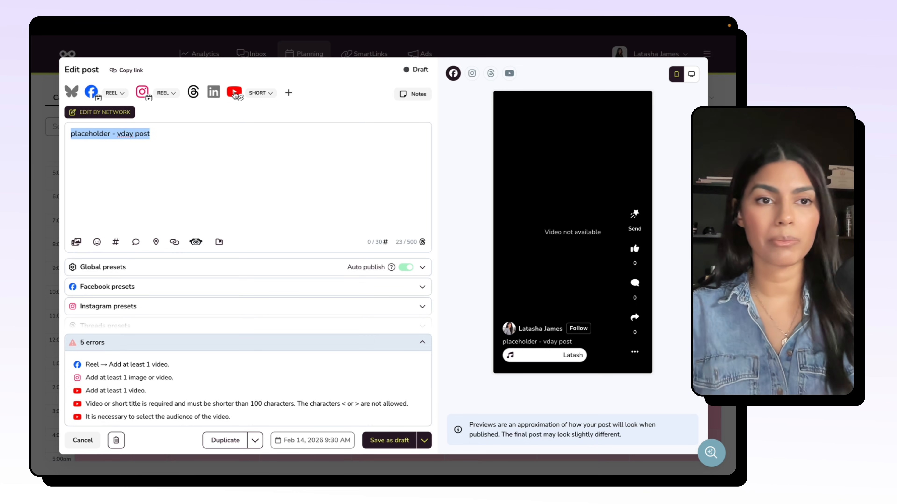
Step: Replace the placeholder caption with "Happy Valentine's Day, you all have a special place in my heart! ❤️"
click(216, 146)
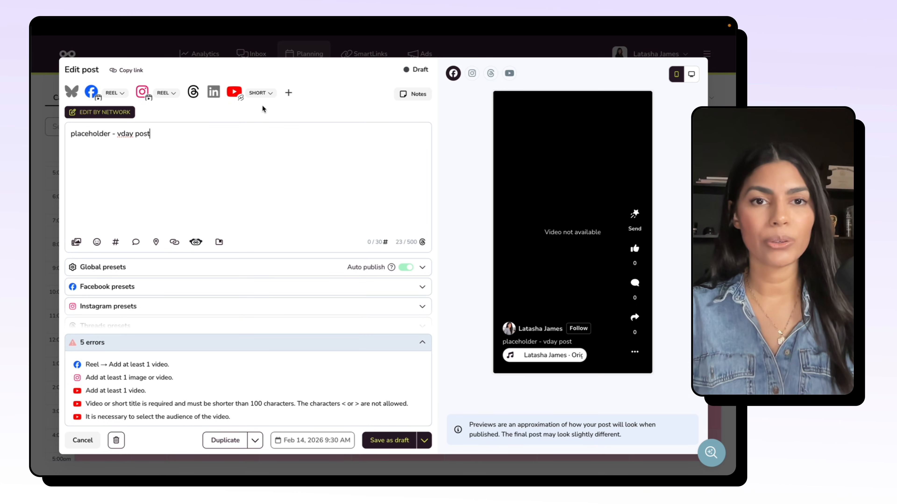
drag(193, 136, 65, 137)
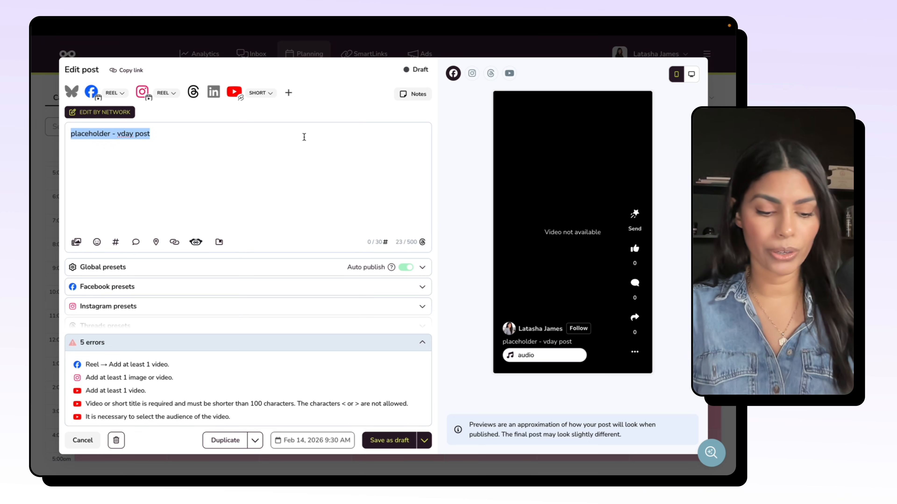
text(Happy Vale)
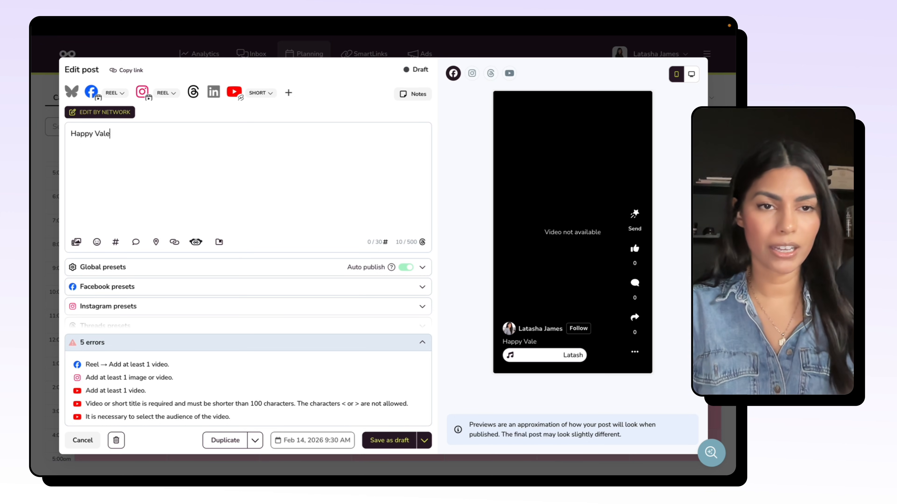
text(ntine's Day, you all have a)
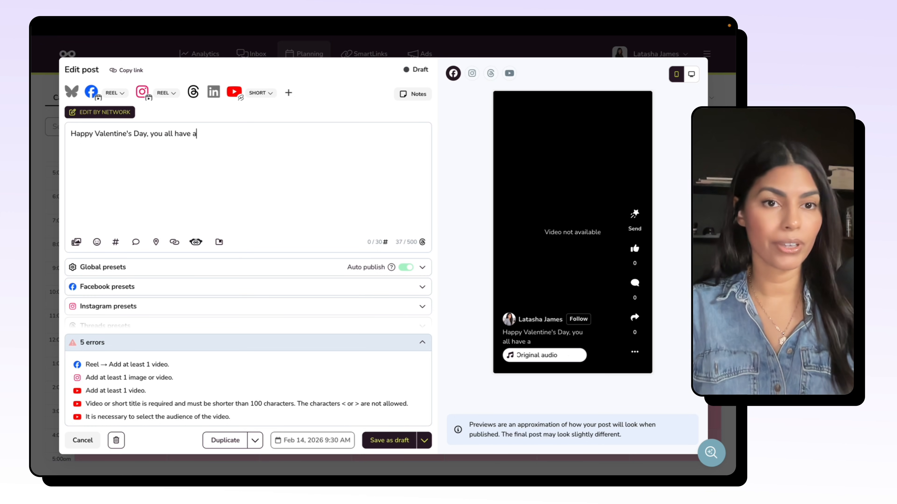
text( special place in)
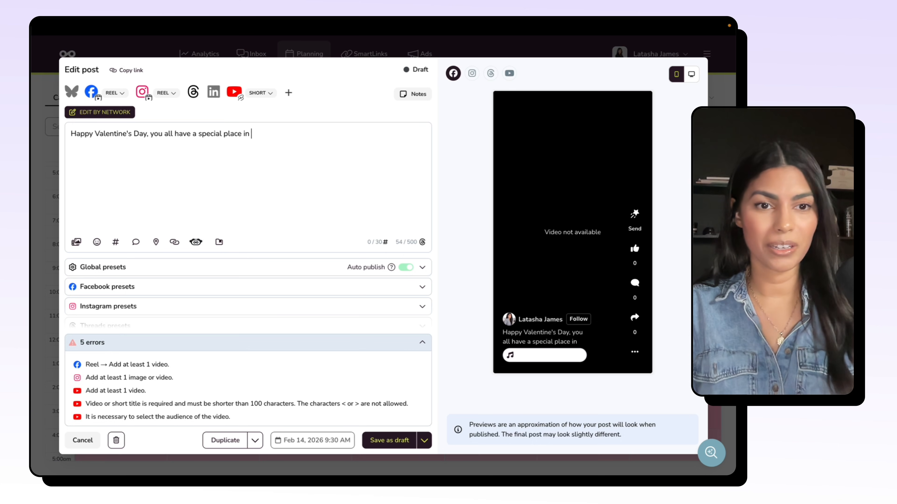
text( my hear)
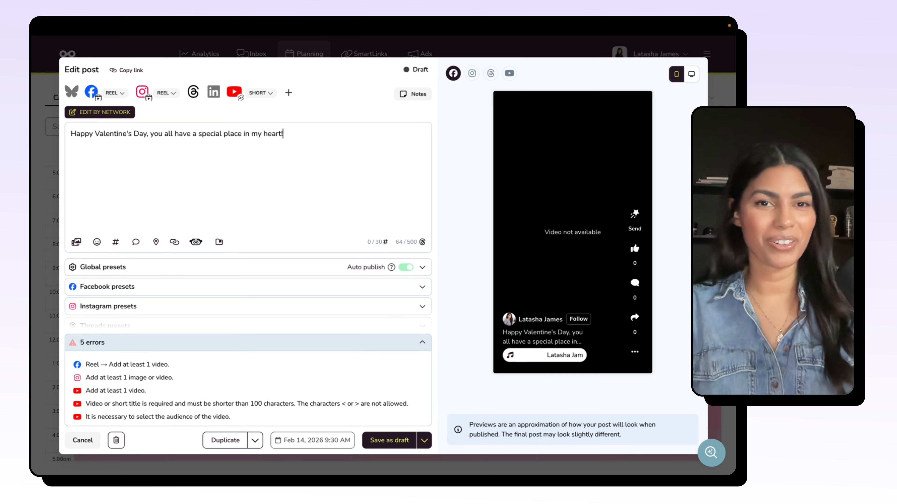
text(t!)
key(ctrl+super+space)
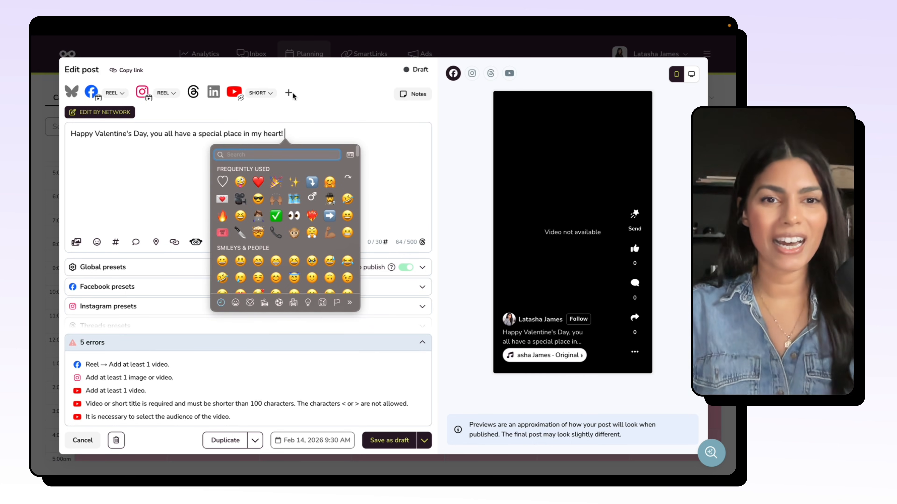
click(259, 181)
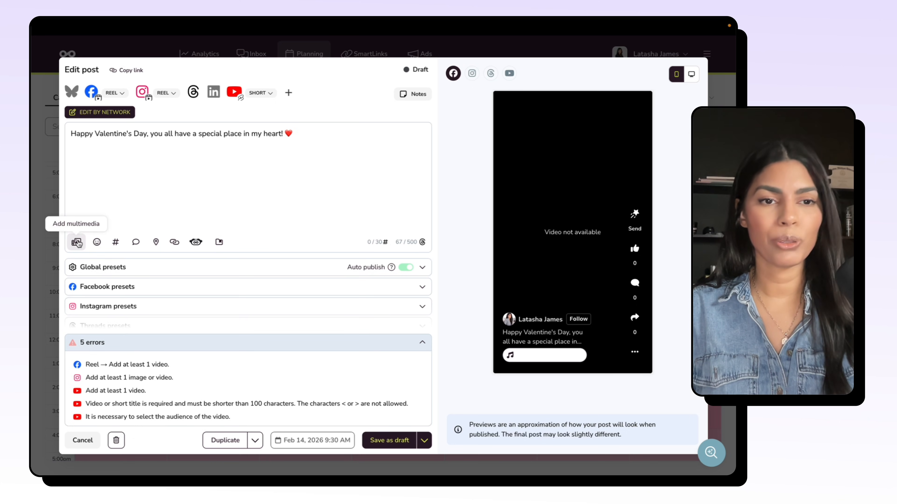
Step: Look through the Canva designs without choosing one, and attach the video filmed in the car to the post
click(77, 242)
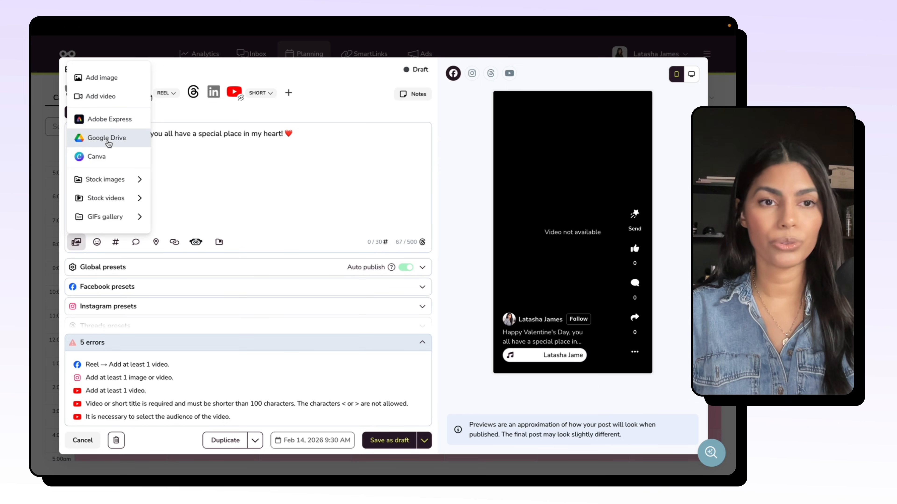
click(103, 157)
scroll(248, 292, down, 5)
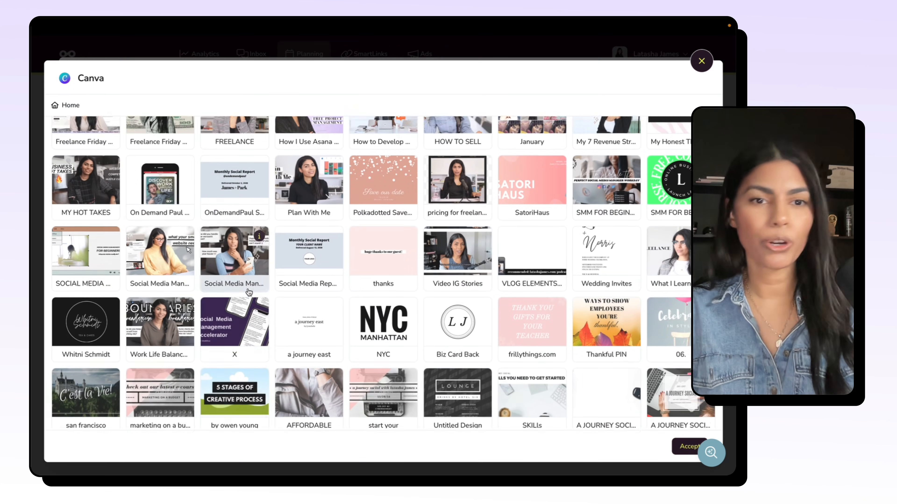
click(702, 60)
click(76, 242)
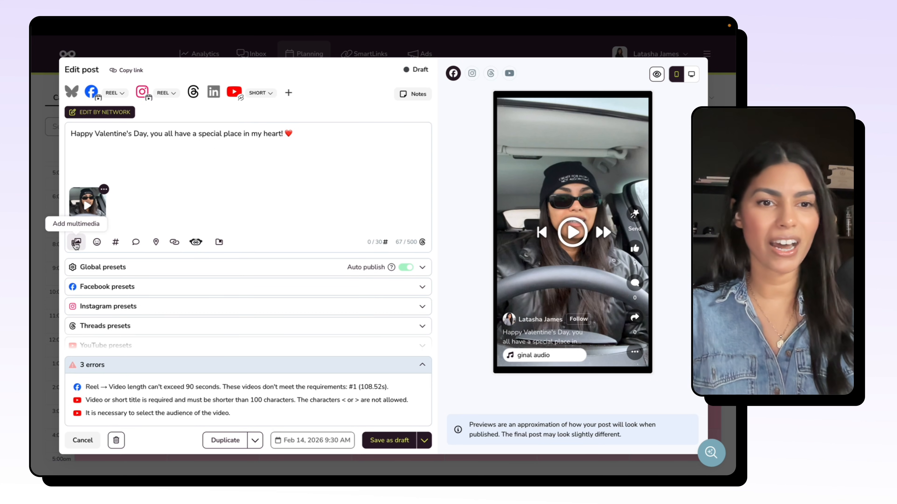
Step: Look through the stock images and stock videos for "dog" and the GIFs gallery as media sources for the post
click(76, 242)
mouse_move(125, 179)
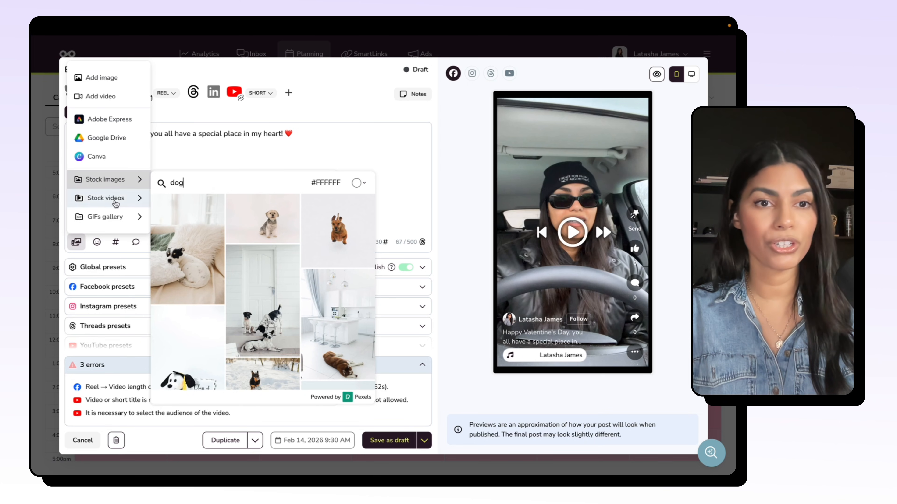
mouse_move(115, 204)
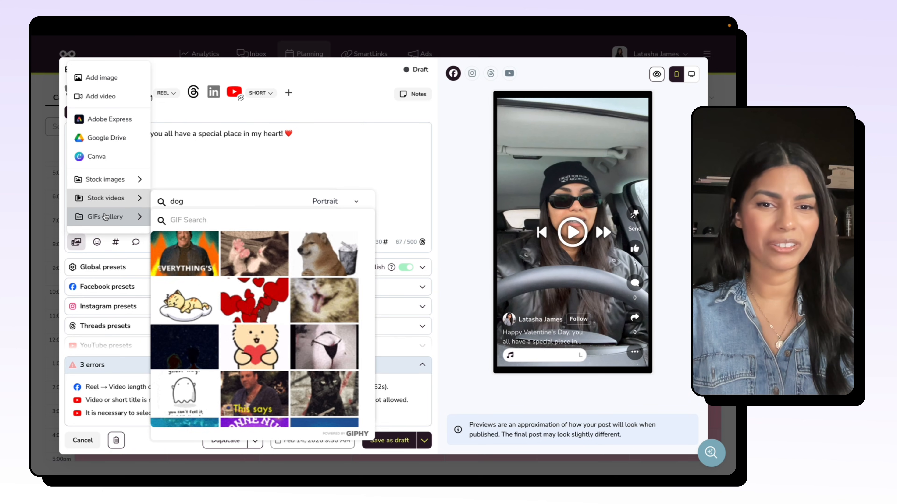
click(217, 147)
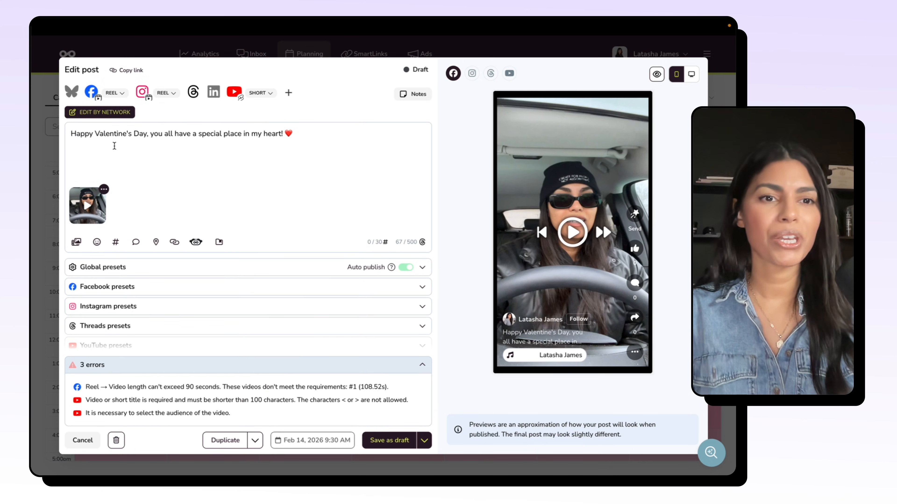
Step: Open the attached video in the Video Editor, examine its Crop timeline and close the editor without saving
click(103, 190)
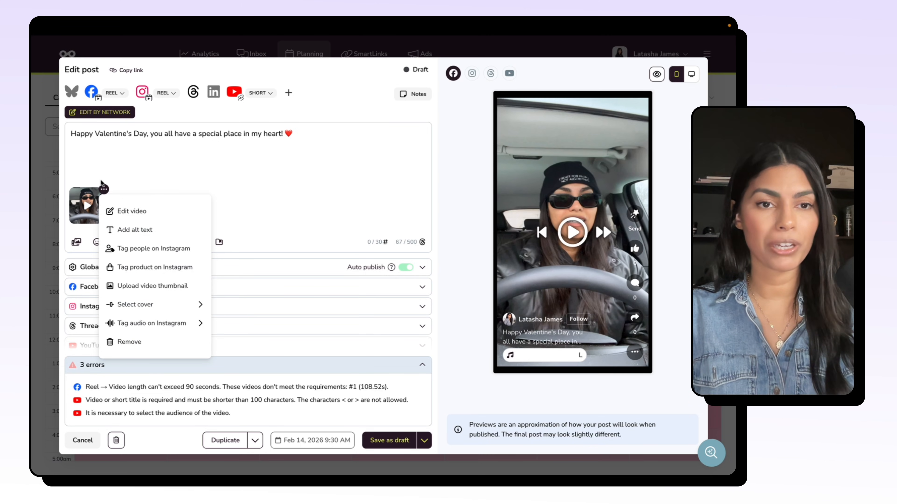
click(122, 216)
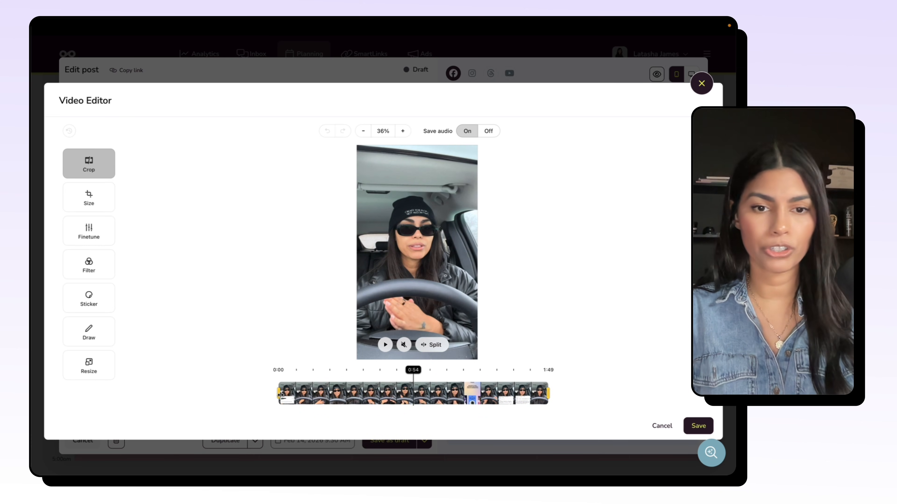
drag(283, 395, 183, 407)
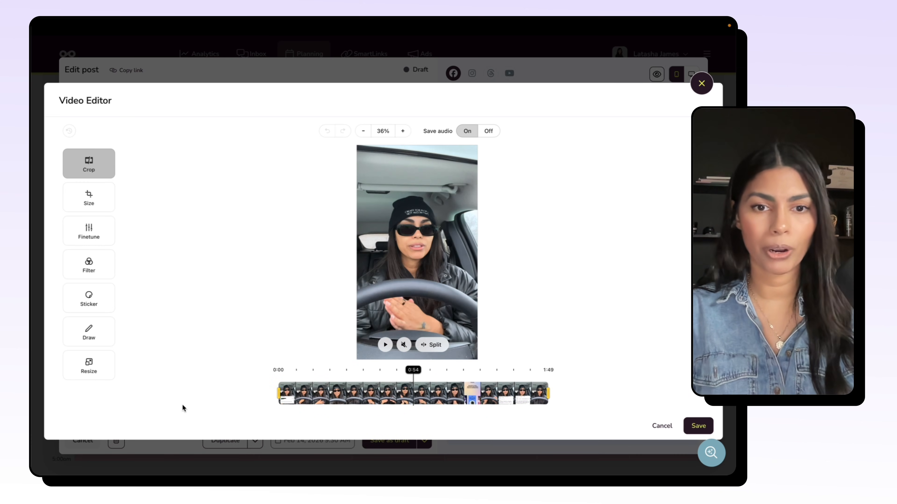
click(702, 84)
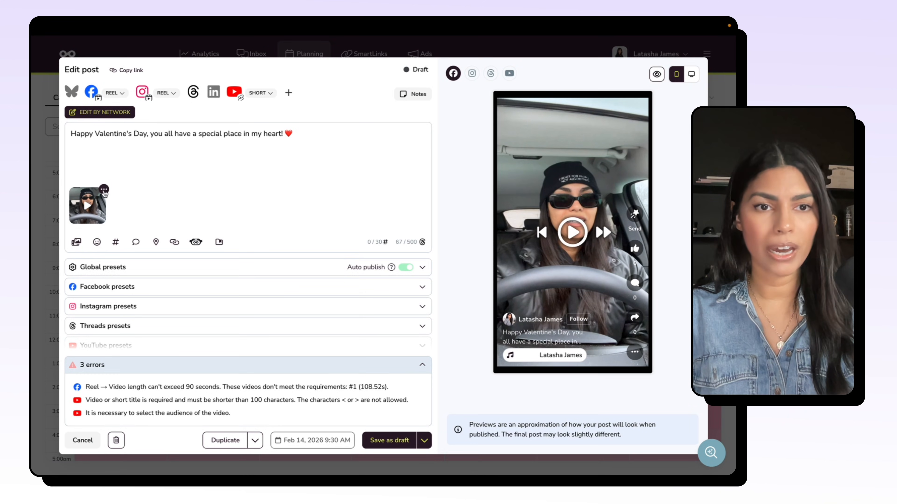
Step: Reopen the attached video in the Video Editor and examine the Size, Finetune, Filter, Sticker, Draw and Resize tools
click(104, 189)
click(128, 206)
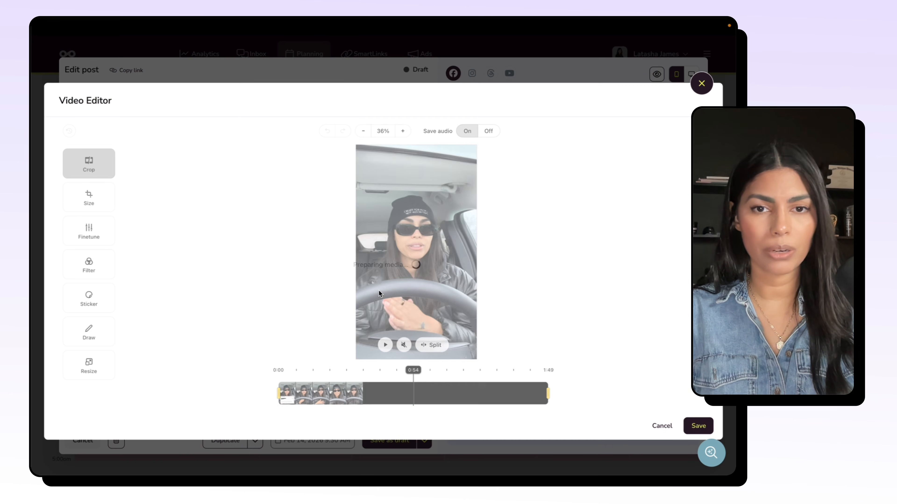
click(87, 200)
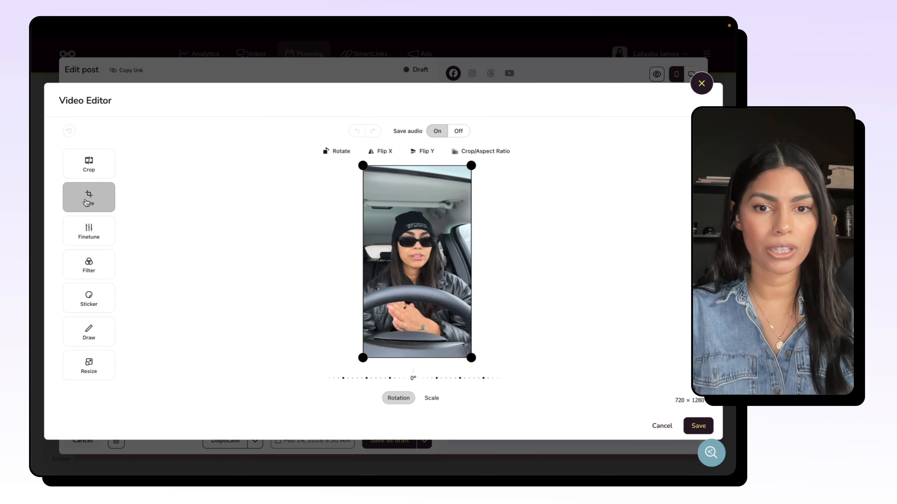
click(94, 235)
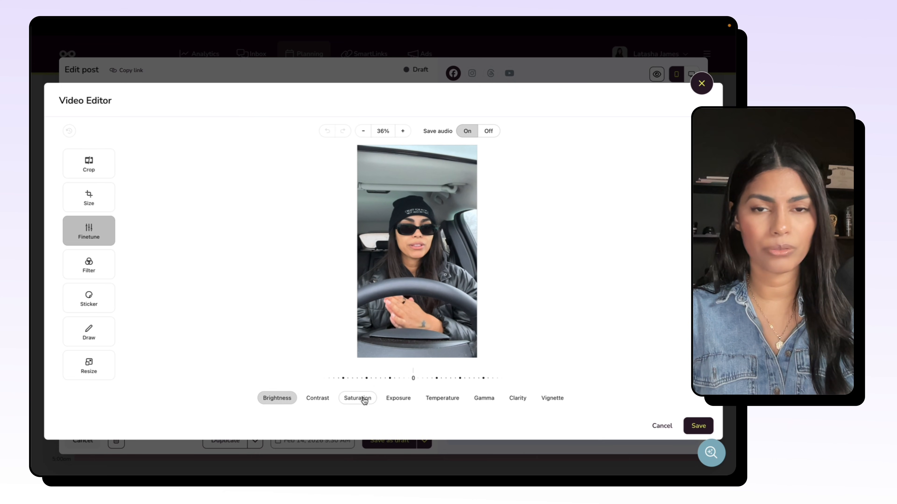
click(91, 276)
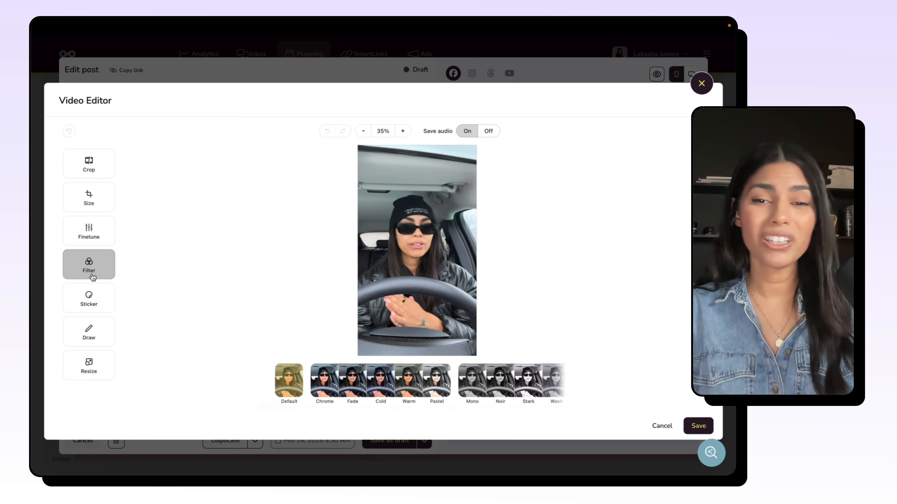
click(94, 299)
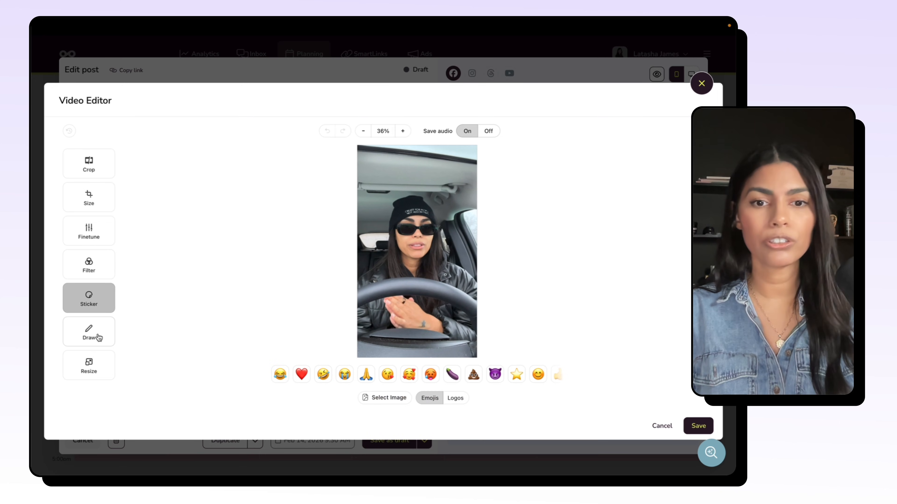
click(92, 340)
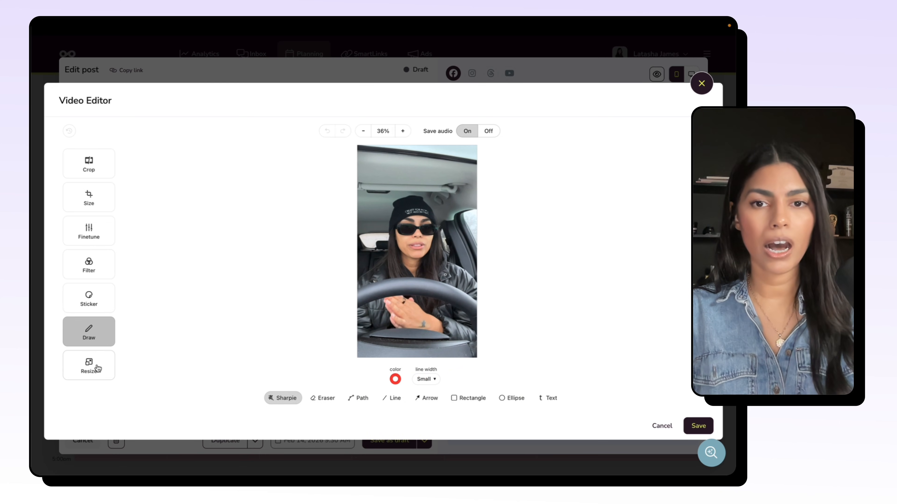
click(96, 369)
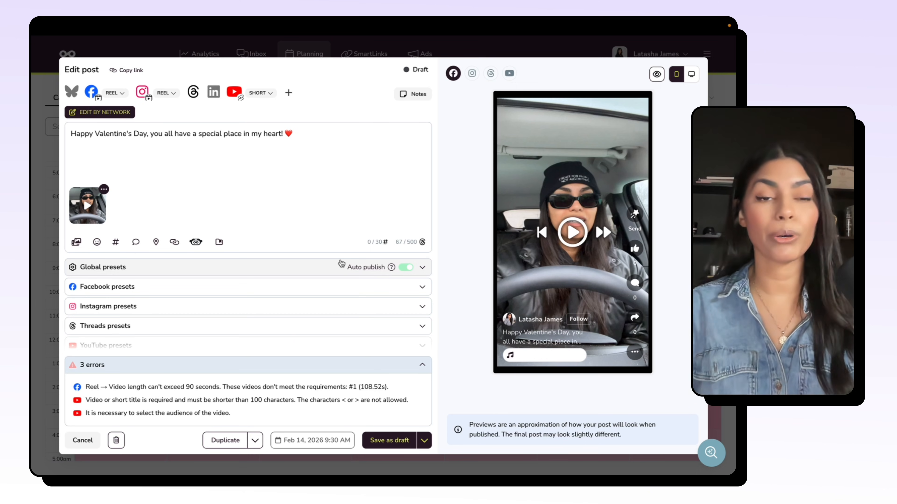
Step: Add alt text to the attached video and look at its option for tagging people on Instagram
click(104, 190)
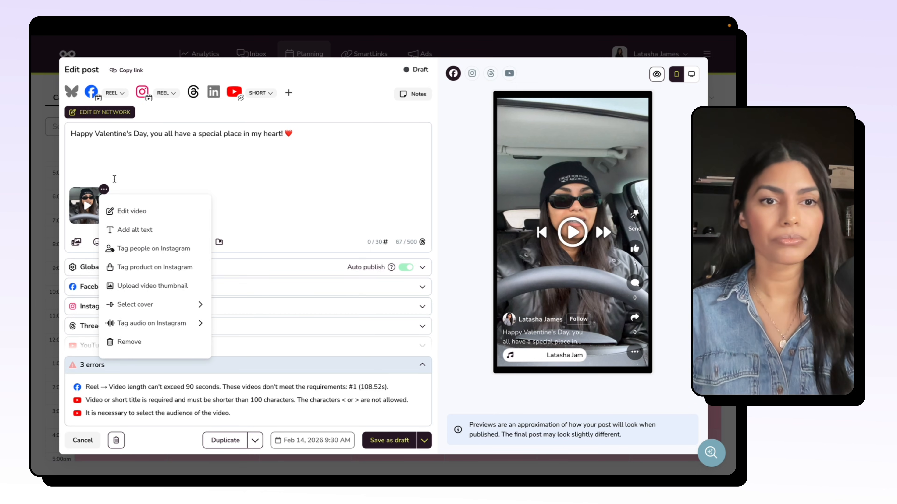
click(141, 230)
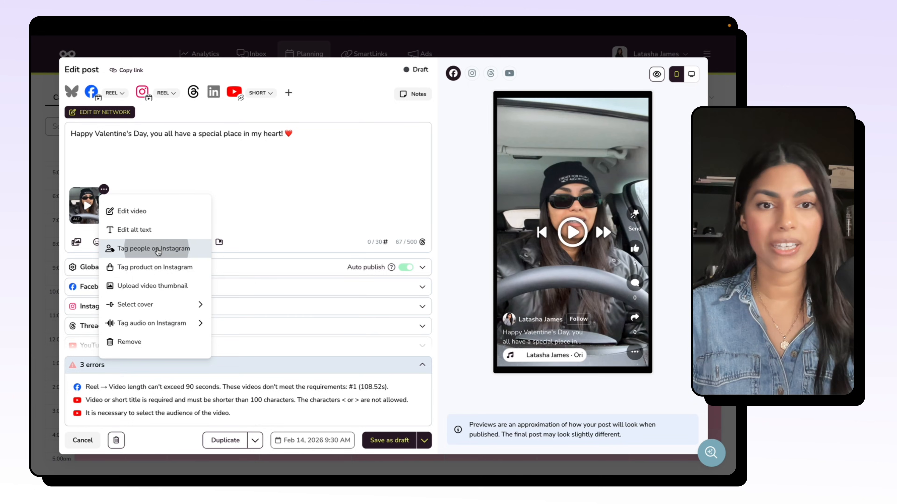
click(166, 249)
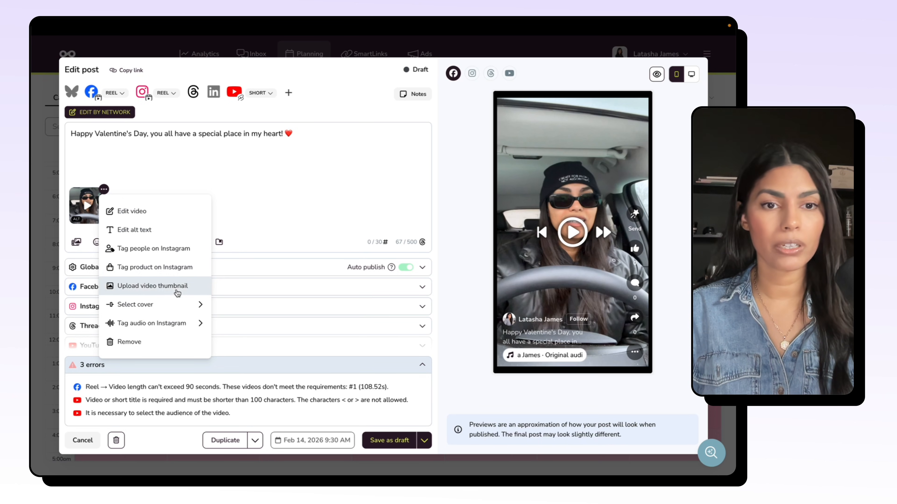
Step: Choose a frame from shortly after the start of the attached video as its thumbnail
click(177, 293)
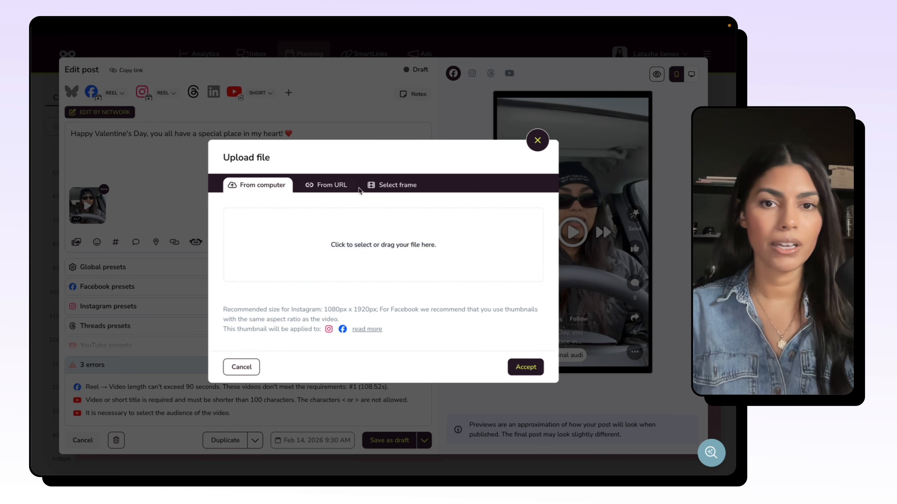
click(380, 190)
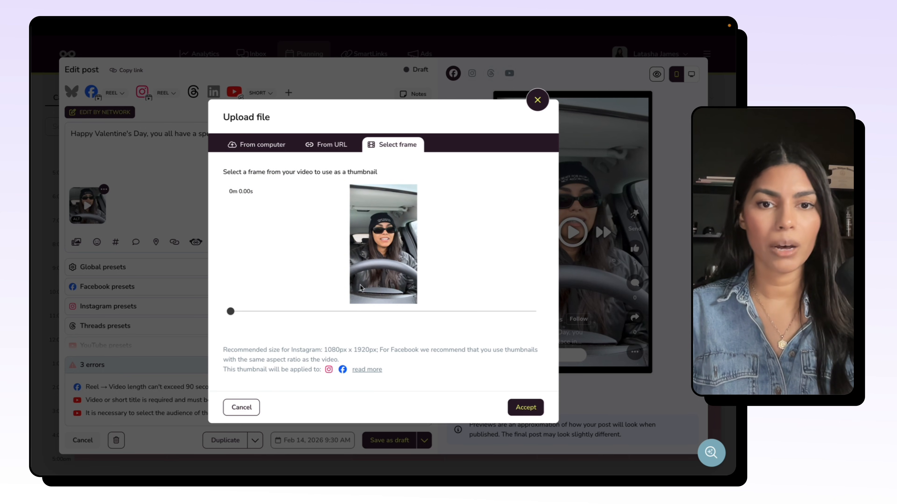
drag(232, 312, 244, 314)
Step: Set the Instagram audio name of the attached video to "black friday promo"
click(104, 189)
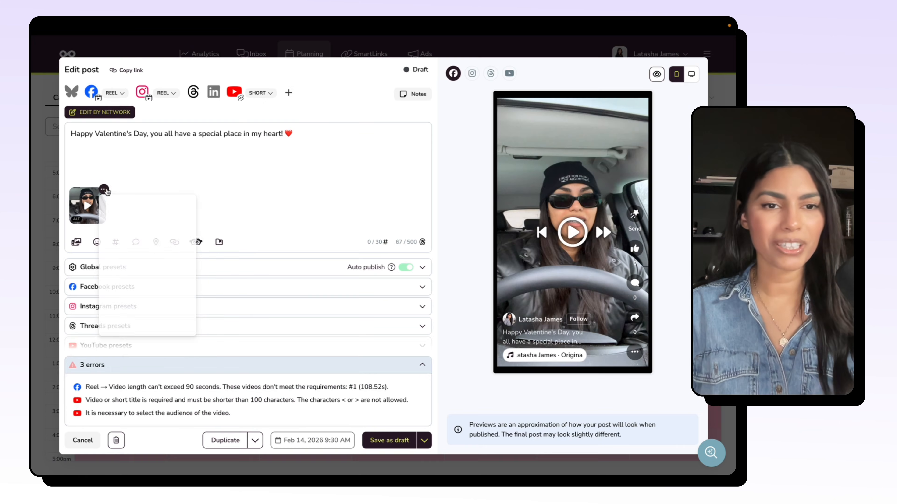
mouse_move(154, 322)
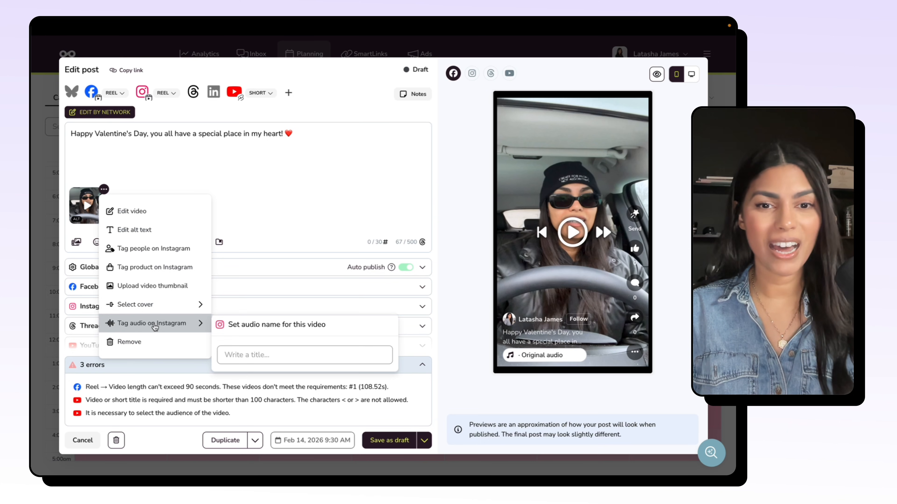
click(248, 358)
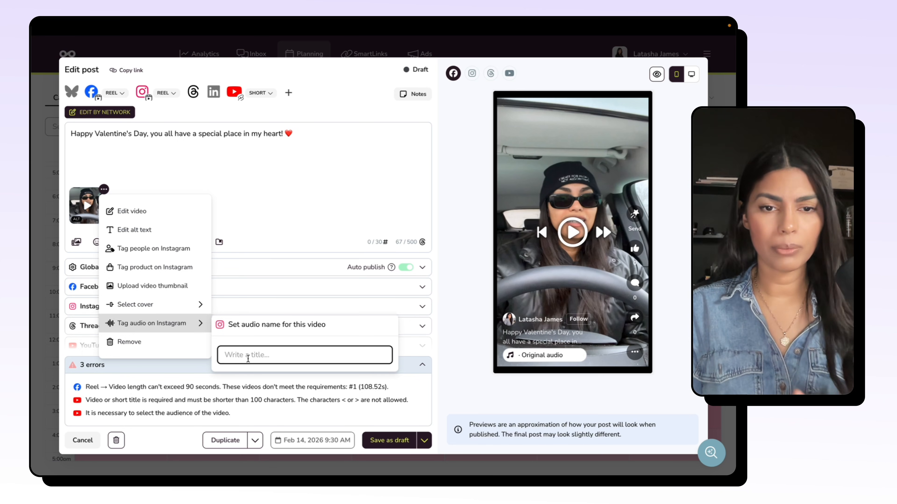
text(bac)
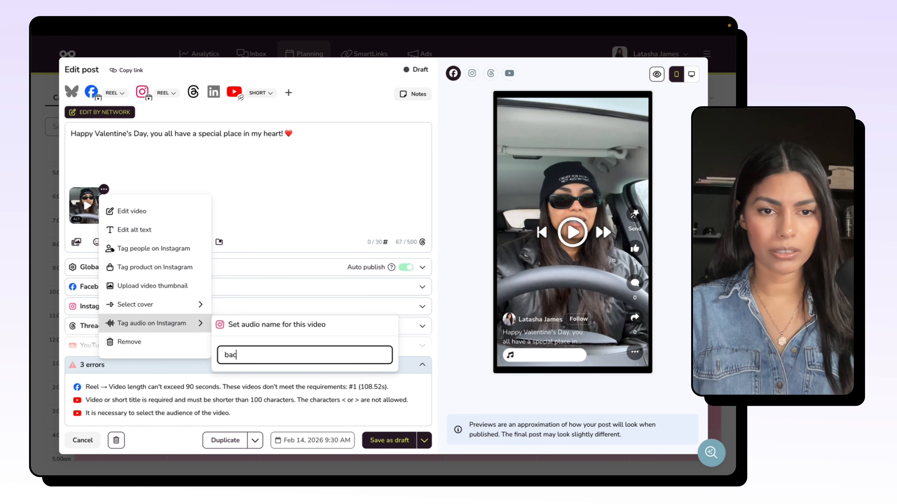
text(ck friday)
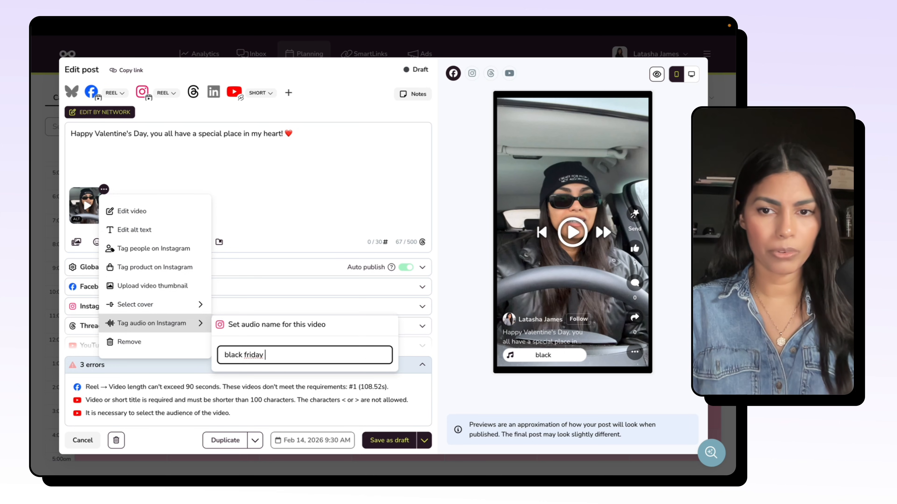
text(m)
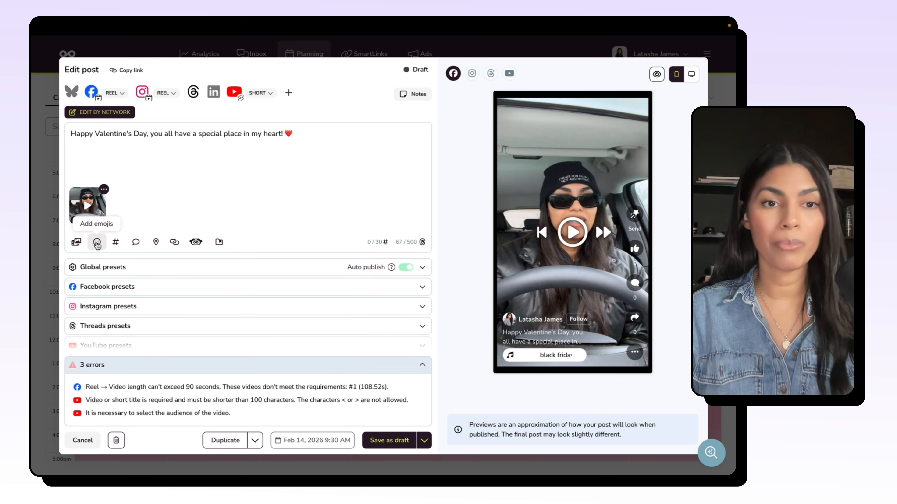
Step: Look through the popular Instagram hashtags in the Hashtag searcher without adding any to the post
click(116, 243)
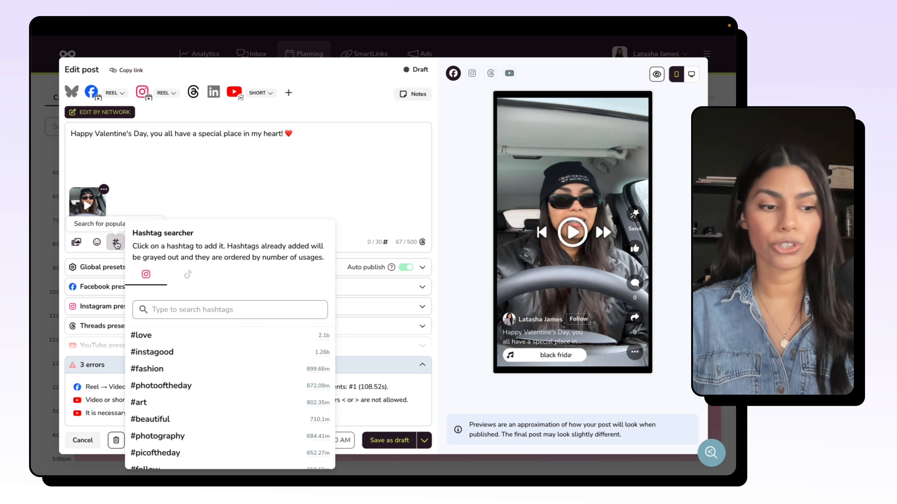
scroll(280, 342, down, 3)
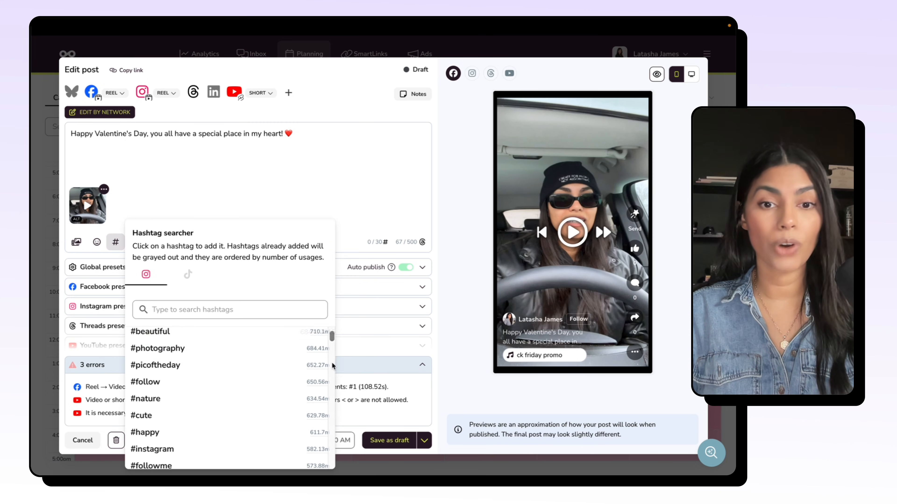
scroll(318, 368, down, 2)
scroll(310, 367, down, 2)
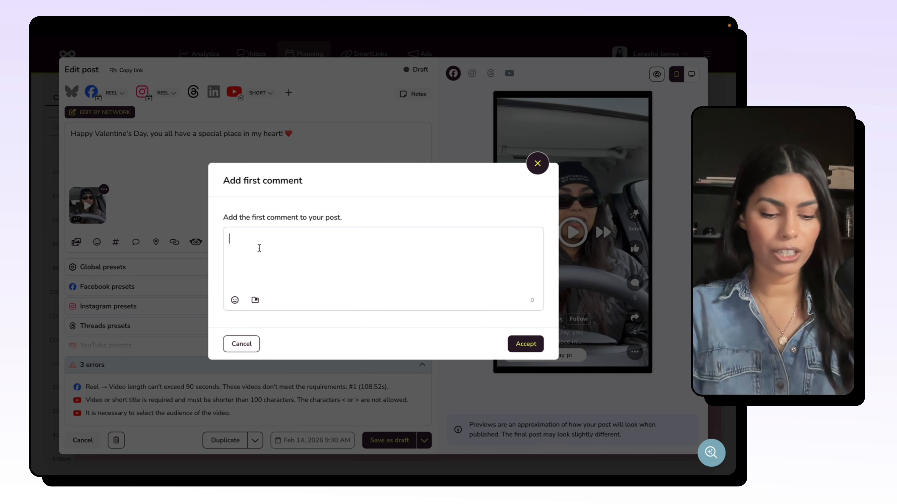
Step: Draft the first comment "Let me know what you think below!" and close it without accepting
text(Let me kn)
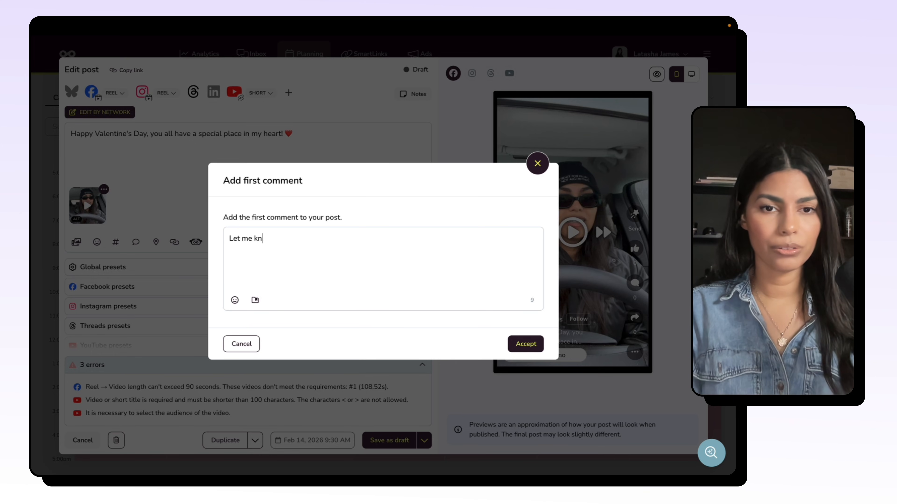
text(ow what you think belo)
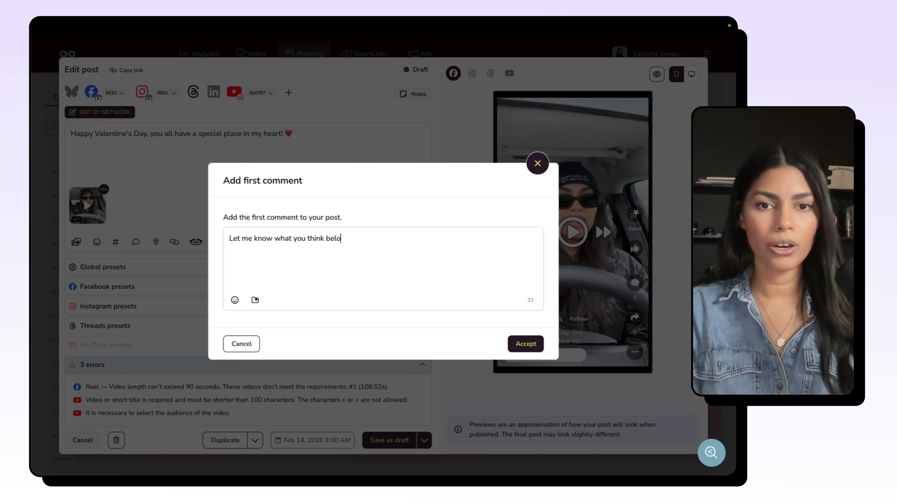
text(w!)
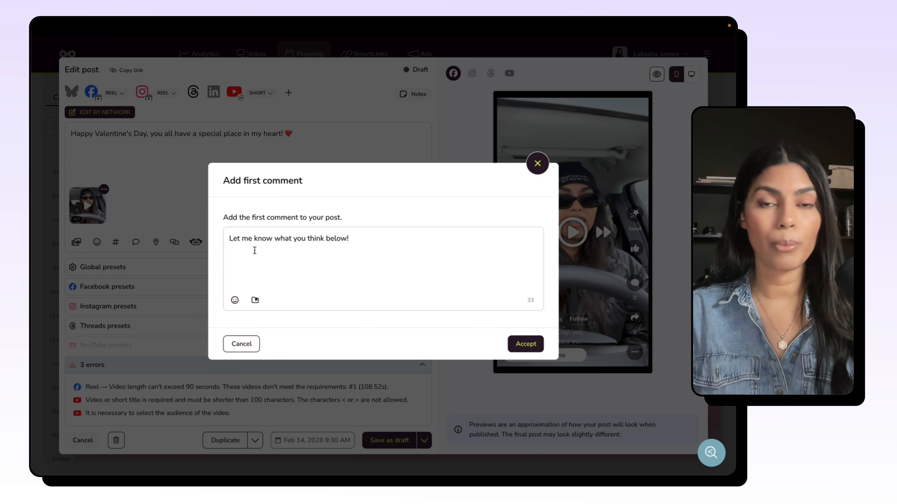
click(536, 164)
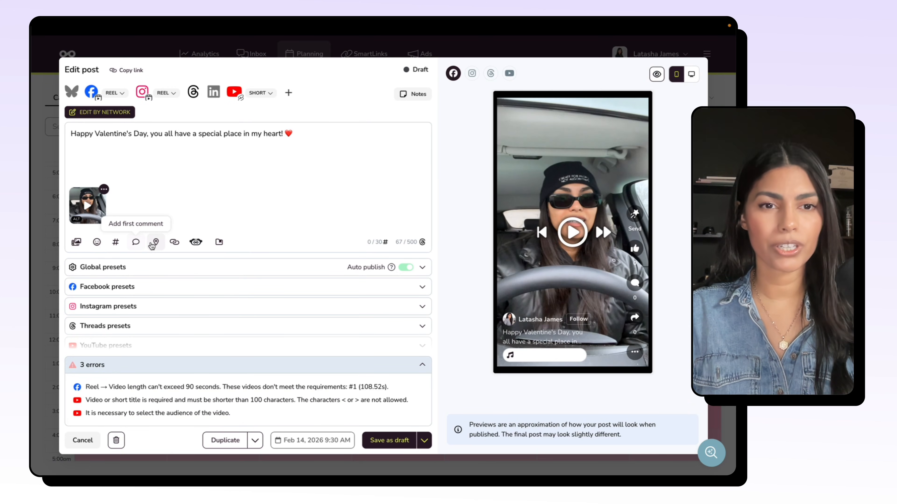
Step: Look at the post's location option and the tracking parameters of the URL Generator for campaigns without adding anything
click(155, 244)
click(222, 222)
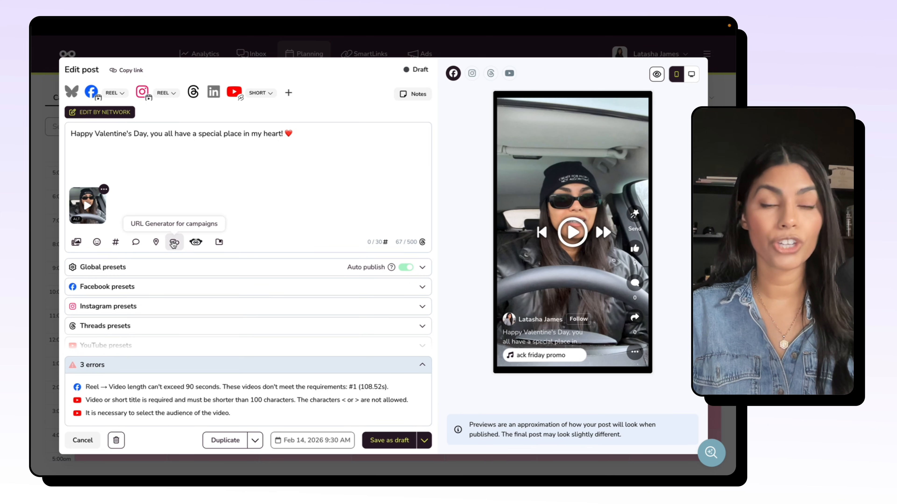
click(174, 242)
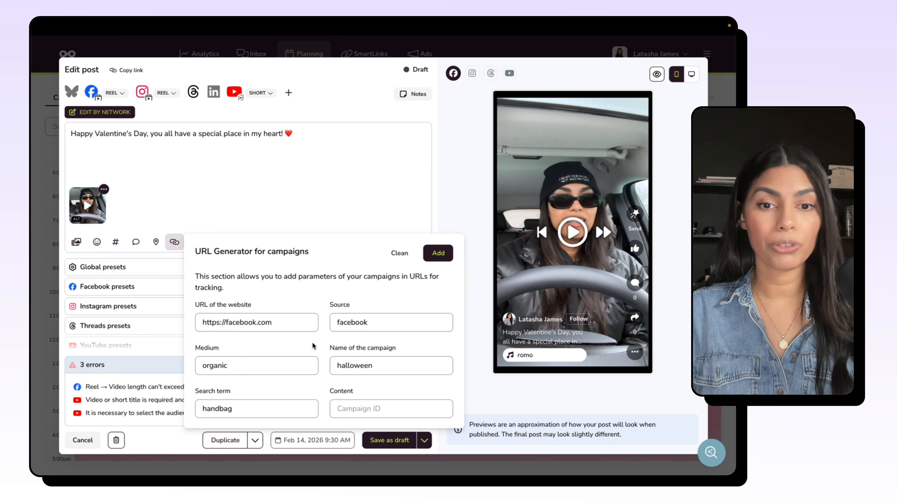
click(287, 213)
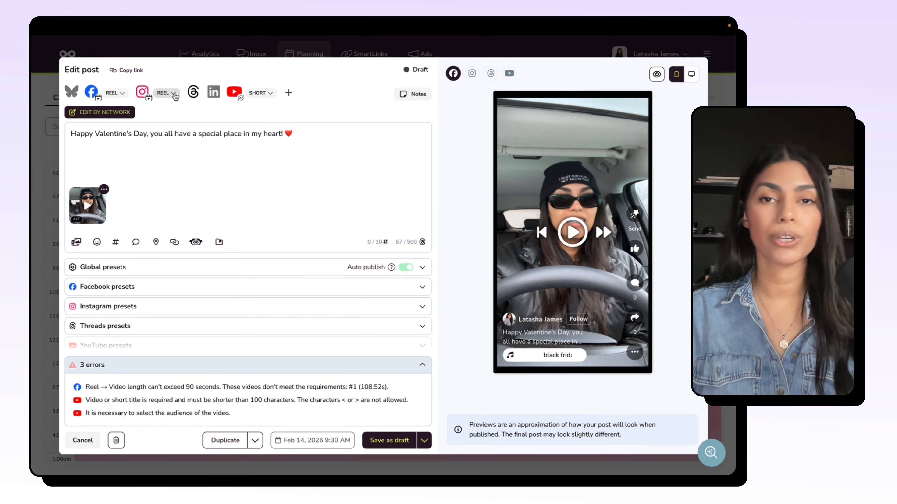
Step: Have the AI text generator rewrite the Valentine's Day caption in an Affectionate tone and use the generated text in the post
scroll(211, 251, down, 1)
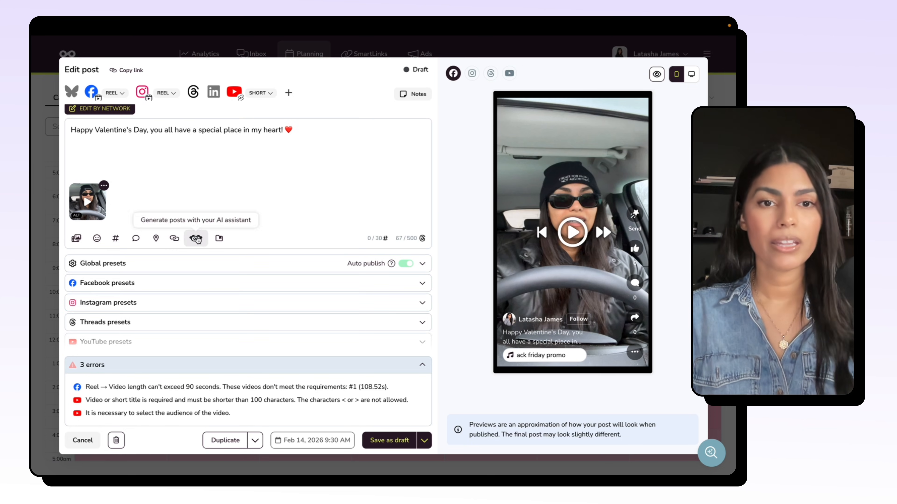
click(196, 239)
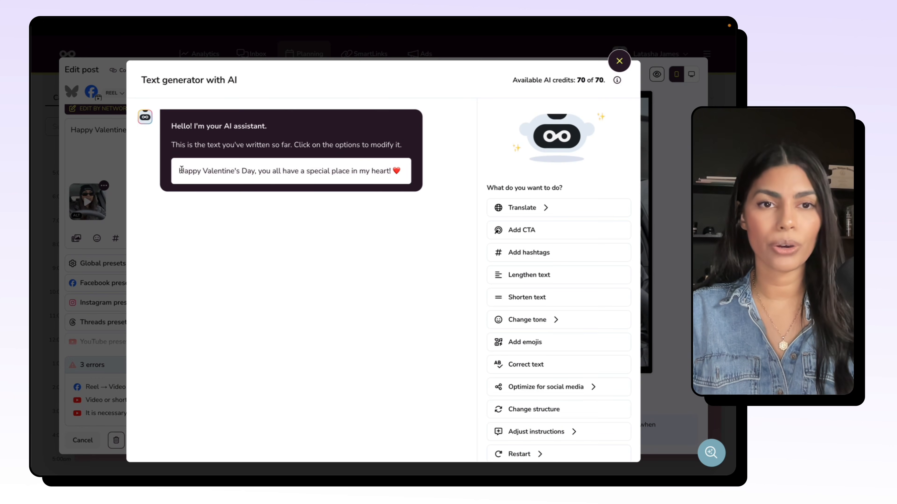
drag(182, 171, 401, 172)
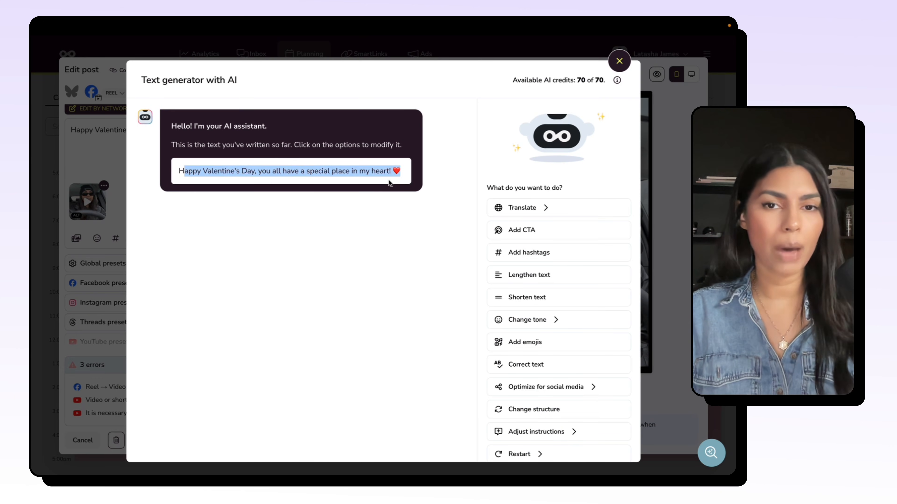
click(365, 228)
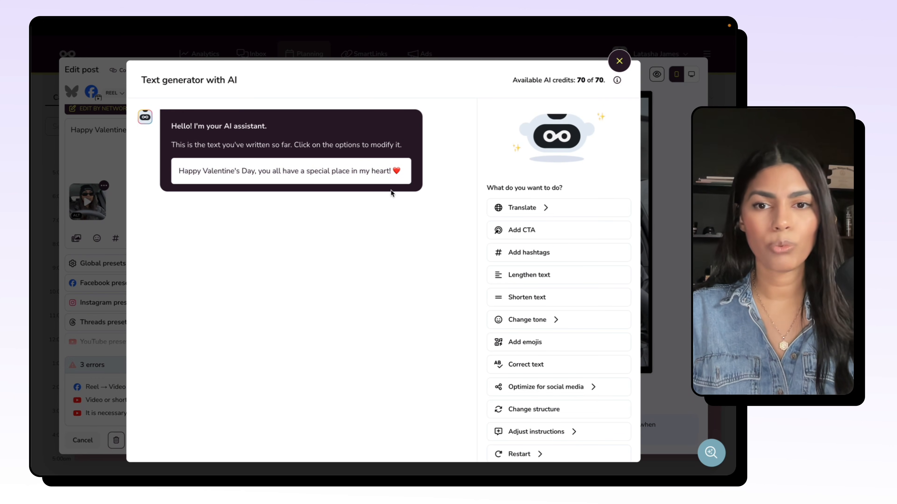
scroll(538, 229, down, 1)
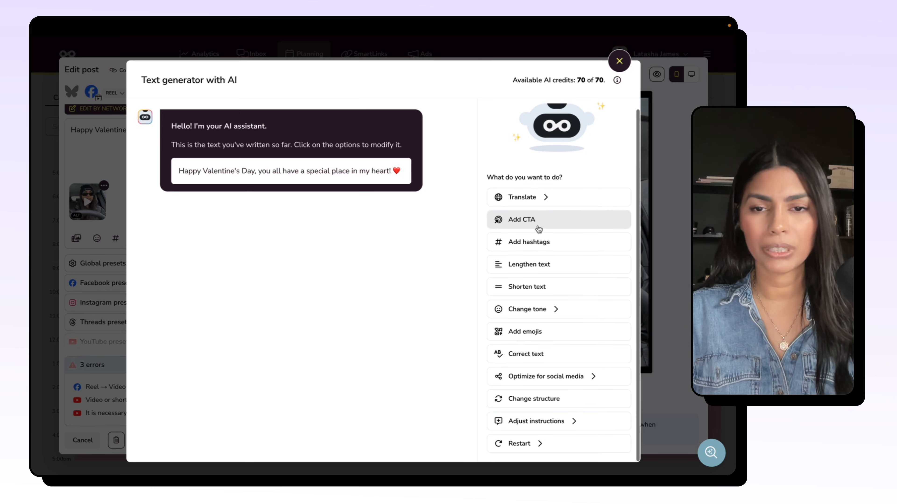
click(542, 312)
scroll(401, 227, down, 3)
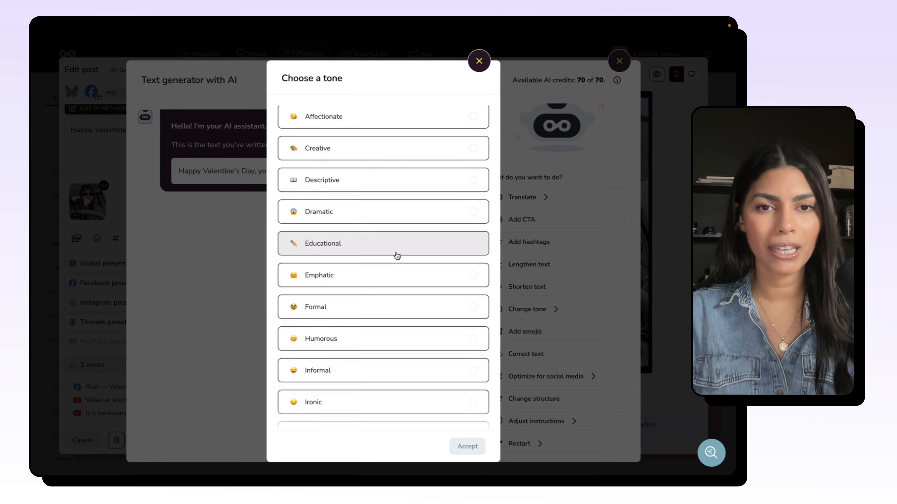
scroll(397, 255, up, 3)
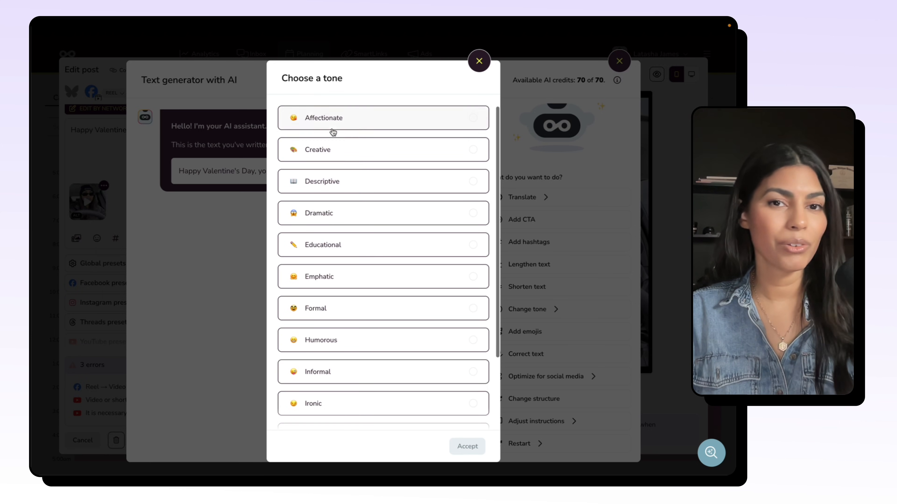
click(380, 119)
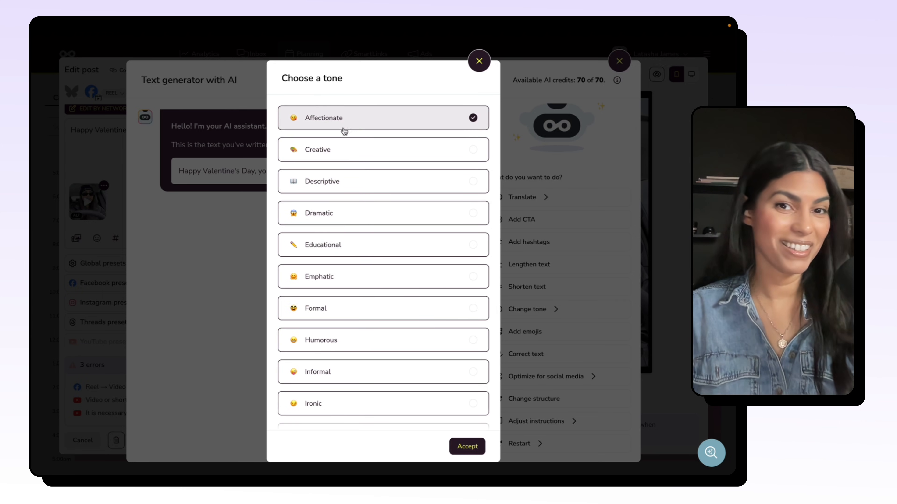
click(467, 446)
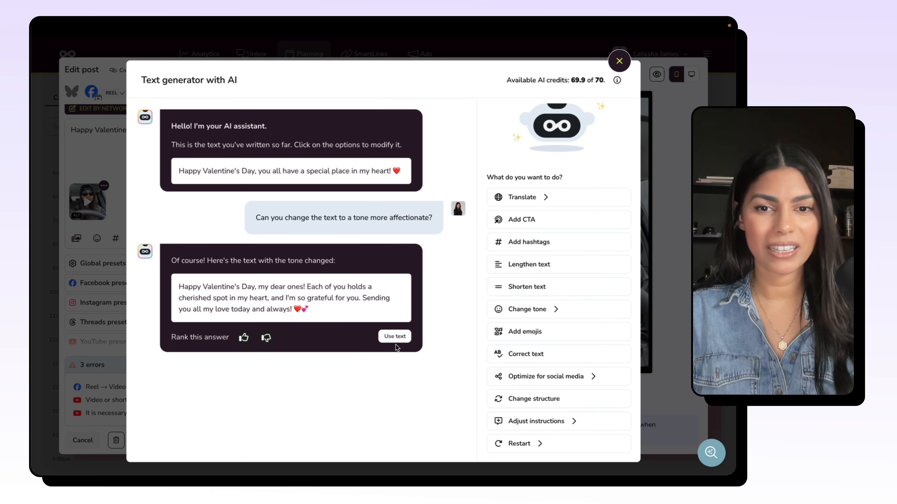
click(394, 338)
click(498, 294)
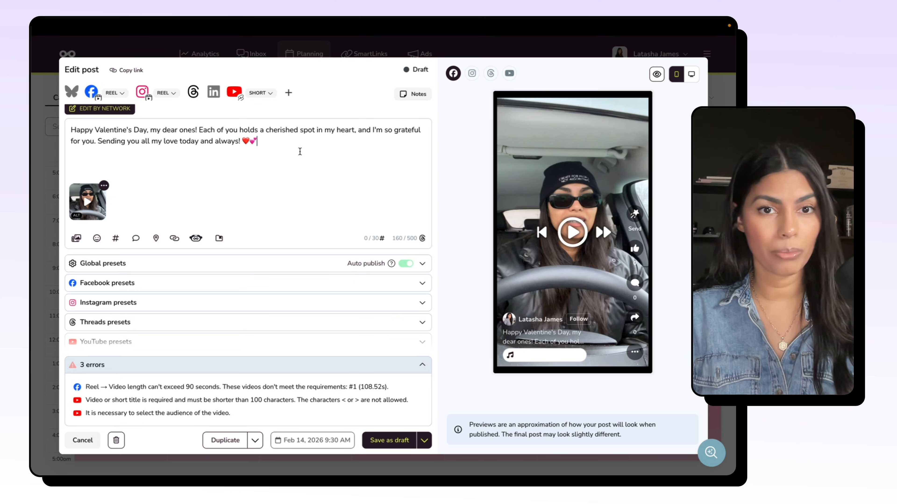
Step: Delete the red heart emoji from the end of the caption, keeping the pink hearts
drag(257, 142, 252, 140)
click(251, 140)
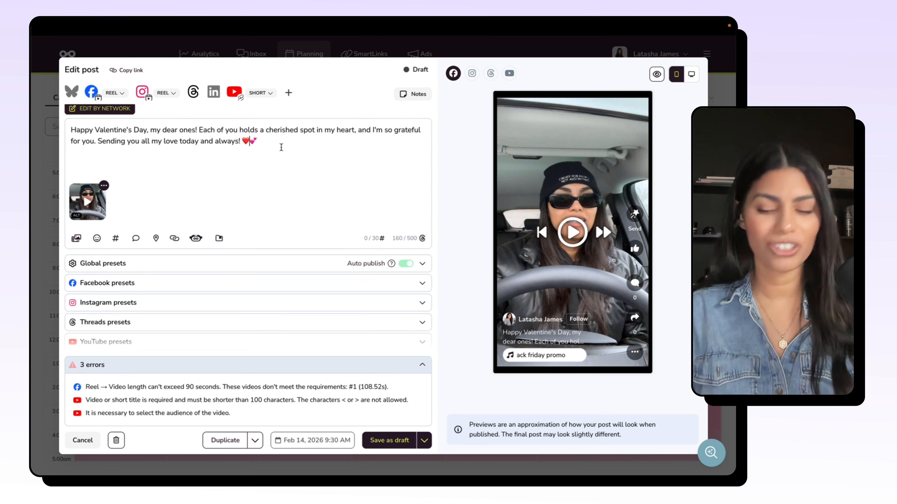
key(BackSpace)
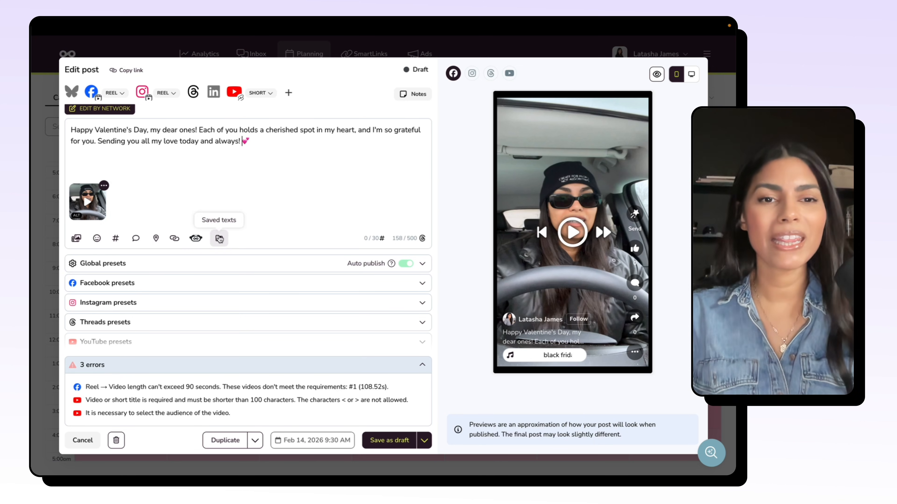
Step: Look through the saved texts and hashtag libraries, and return to the end of the caption without inserting one
click(219, 238)
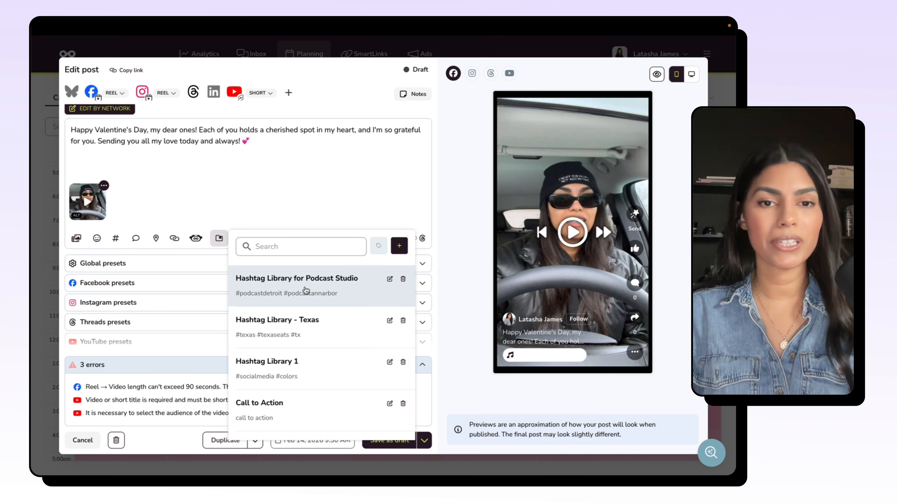
click(296, 157)
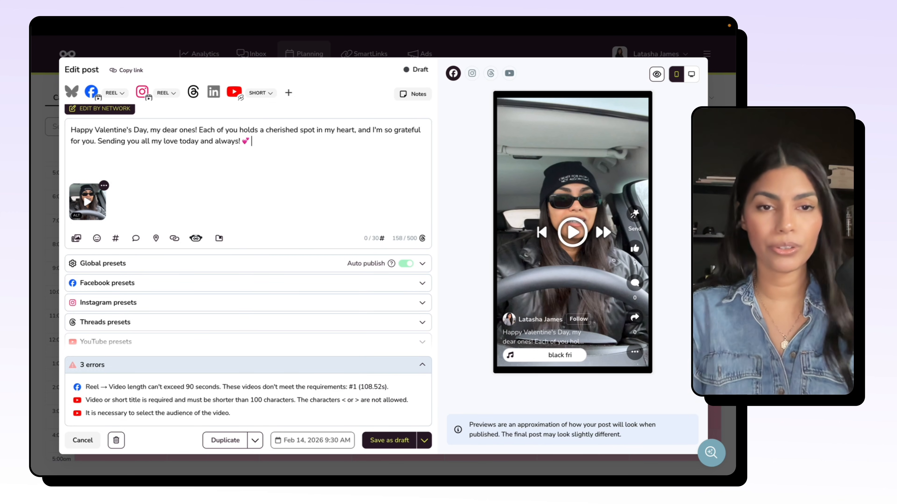
Step: Try adding the hashtags #podcastdetroit #podcastannarbor to the end of the caption, and remove them again
text(#podcastdetroit #podcastannarbor)
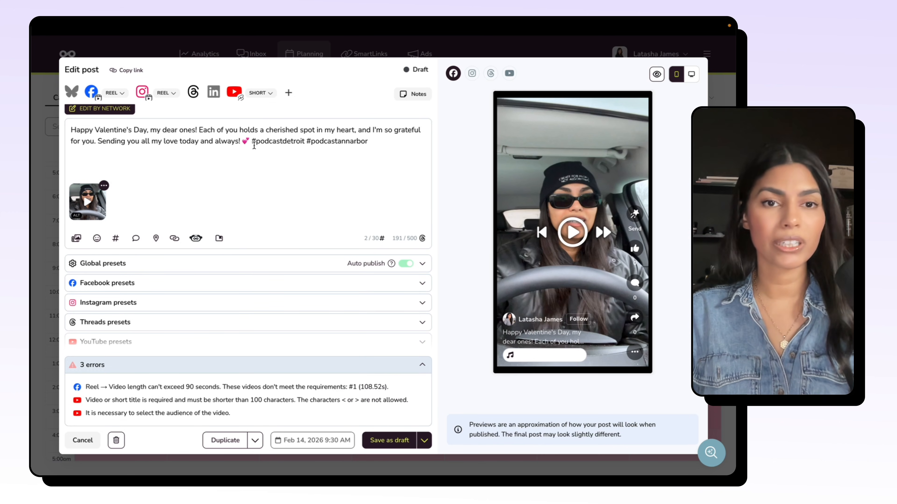
drag(252, 143, 382, 144)
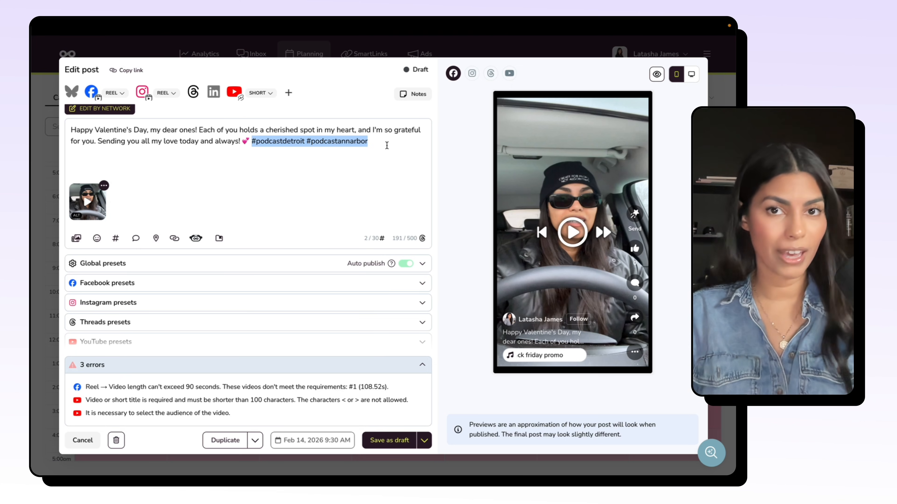
key(BackSpace)
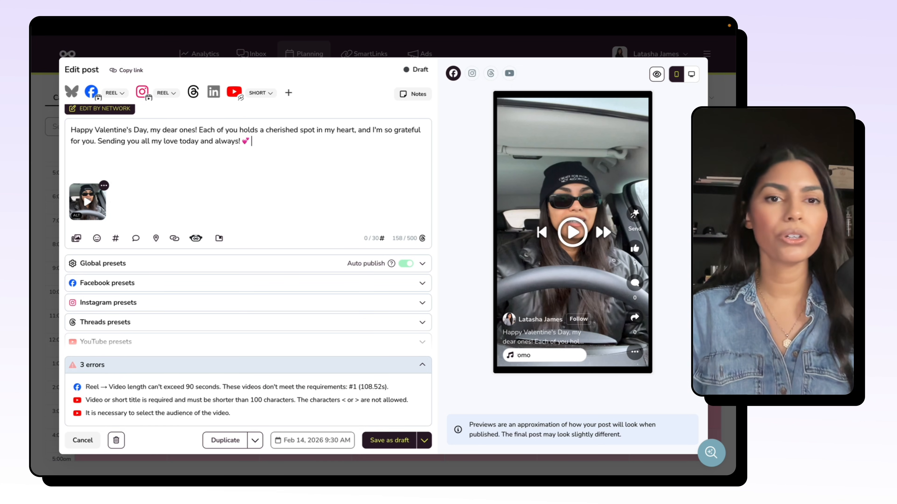
Step: Draft a new saved text titled "Hours of Operation" with the description "Reminder, we're closed on Wednesday", and leave it without saving
click(219, 238)
click(332, 243)
click(283, 274)
text(Ho)
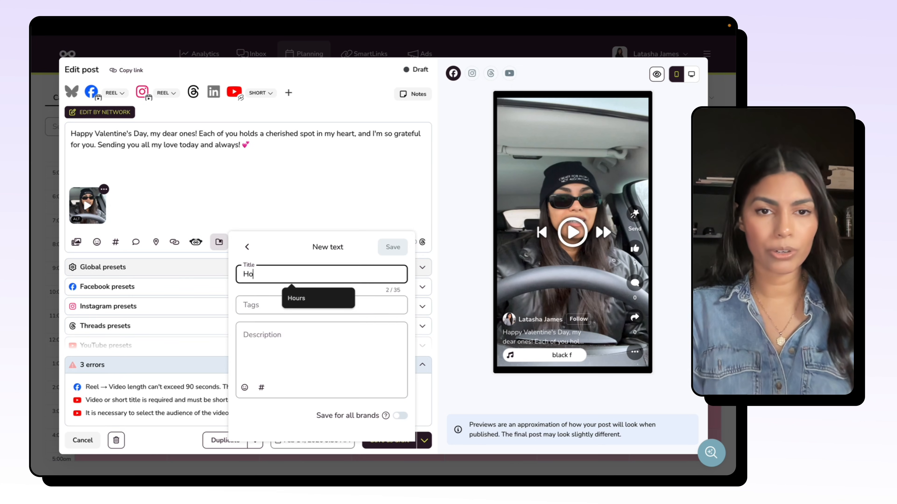
text(urs of Operation)
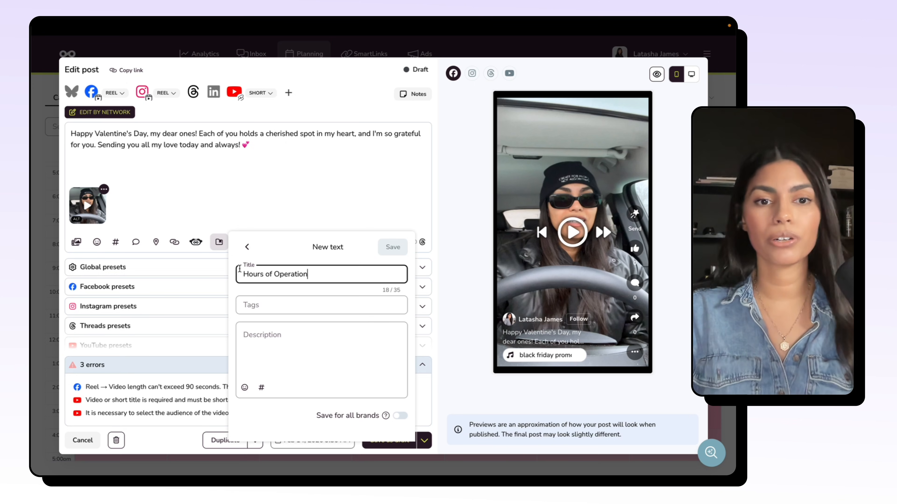
click(294, 336)
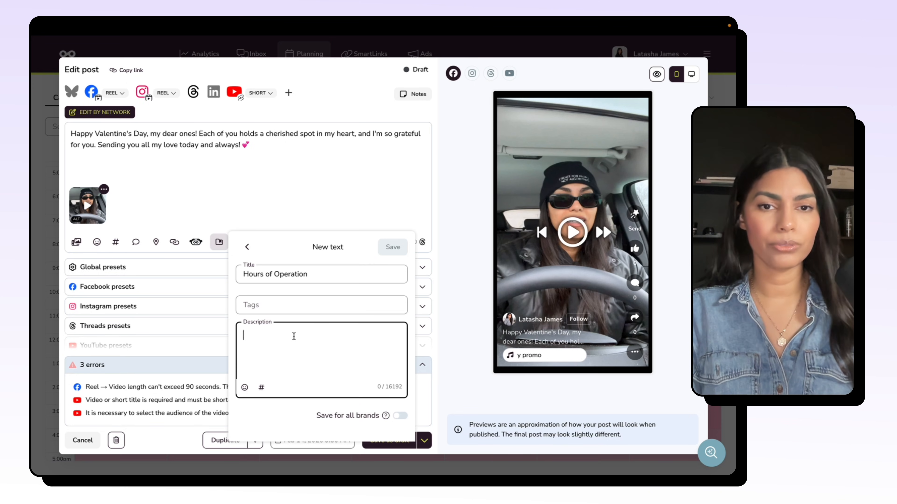
text(Remd)
text(nd)
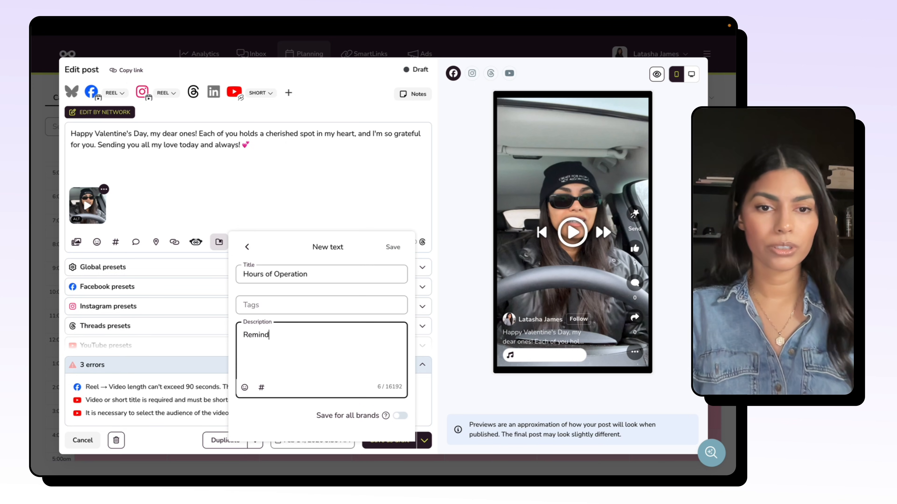
text(er, we're closed on W)
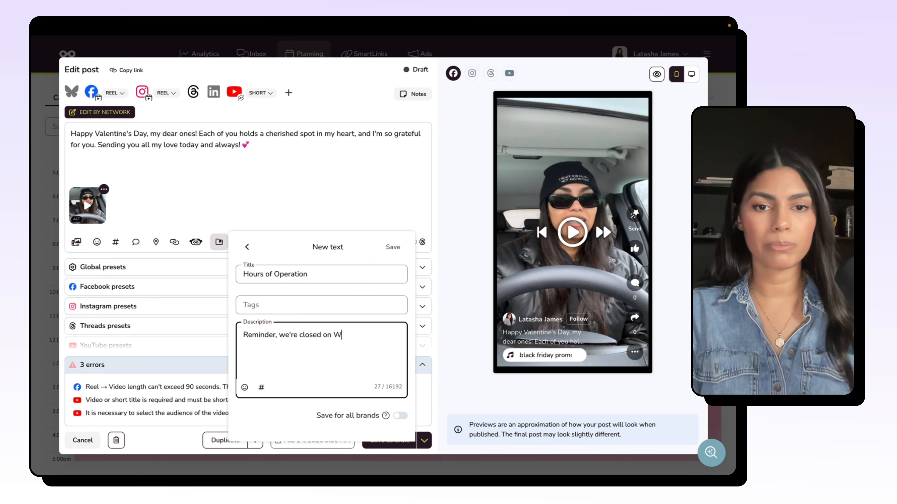
text(ednesday)
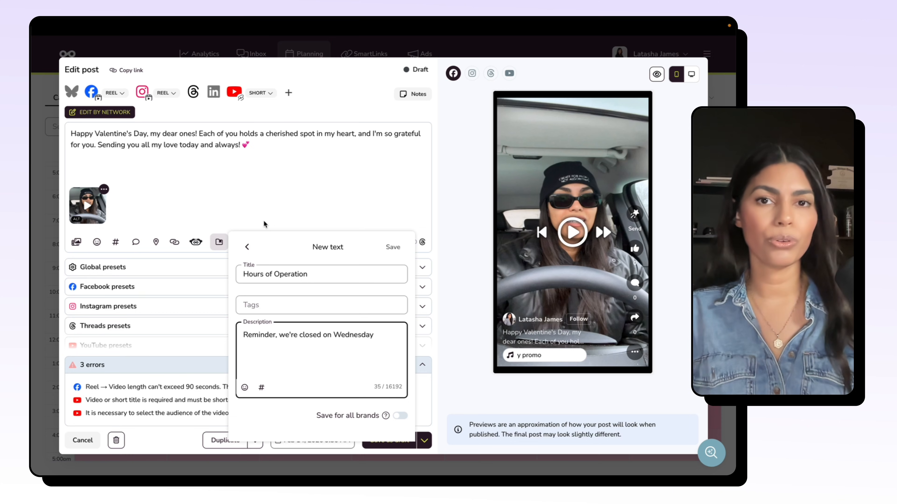
click(291, 200)
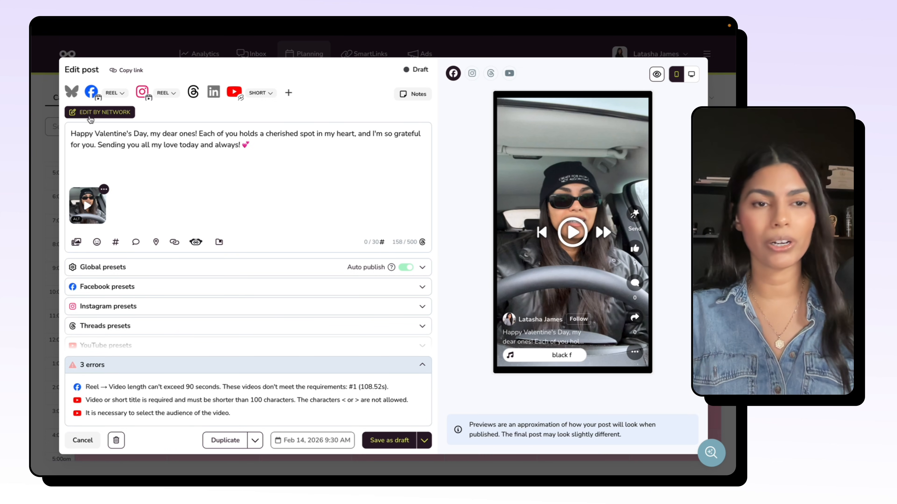
Step: Switch the post to editing by network and detach the Facebook version from the template so its content is editable
click(103, 114)
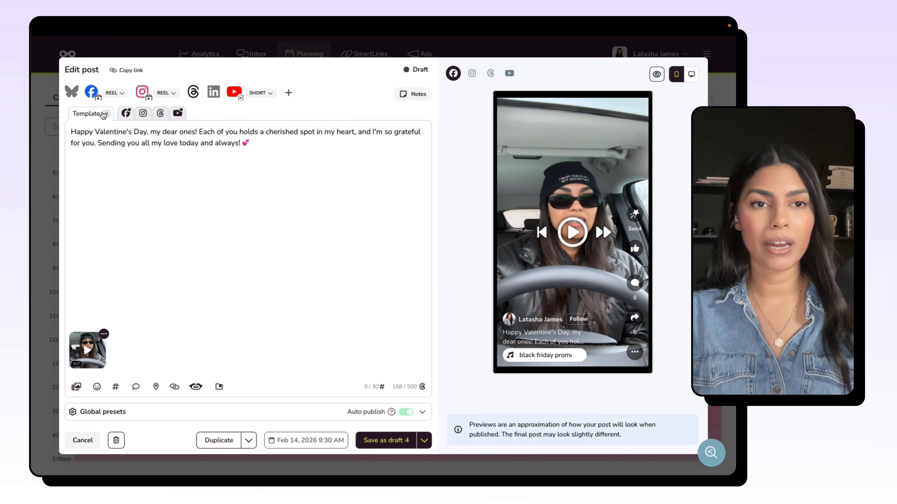
drag(310, 156, 42, 126)
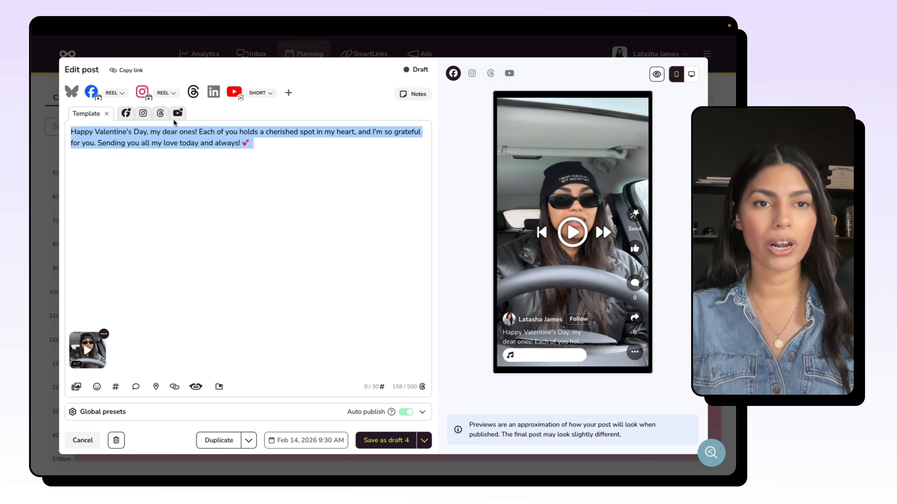
click(126, 114)
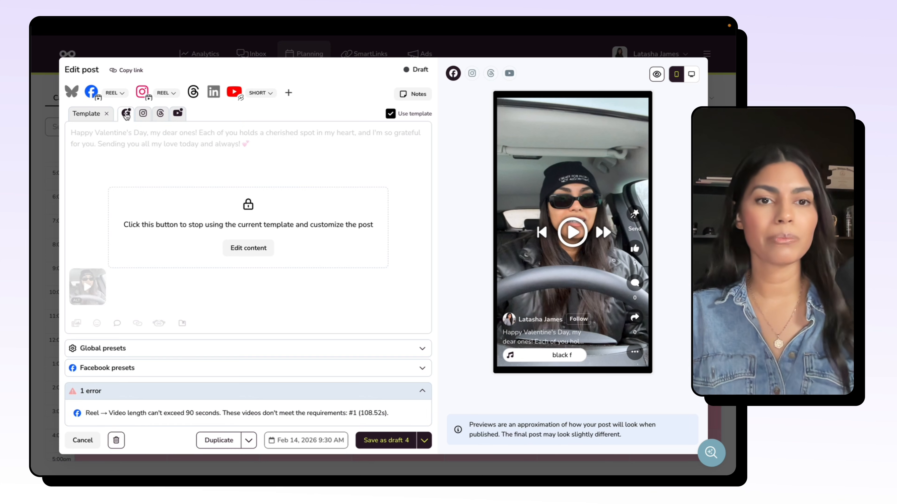
click(248, 251)
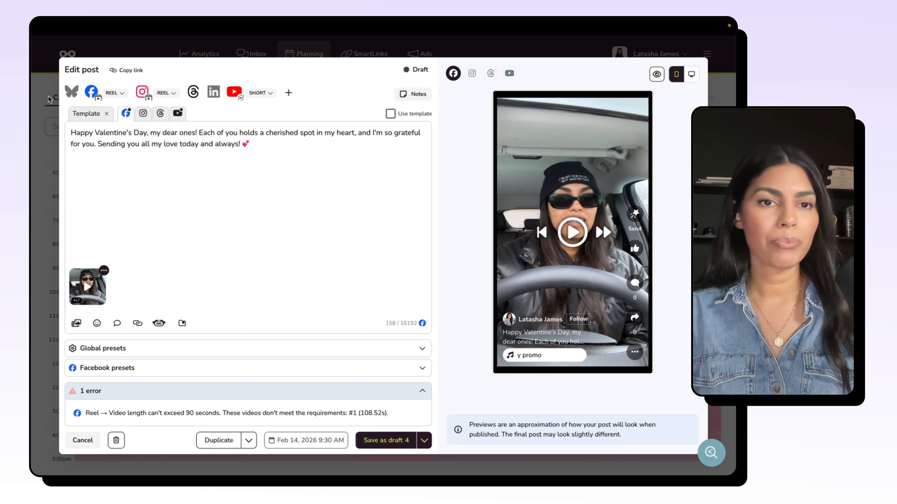
Step: Detach the Instagram version from the template and add the hashtag #valentinesday on a separate line below the caption
click(143, 113)
click(250, 273)
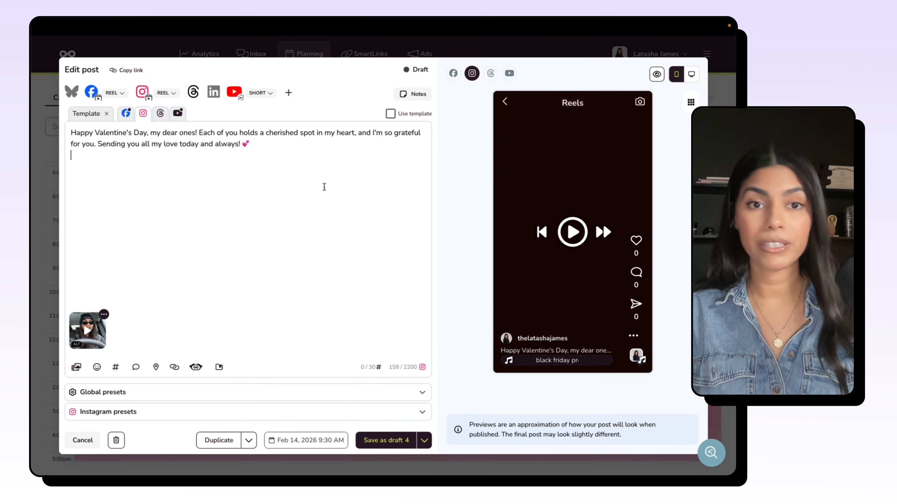
key(Return)
text(#)
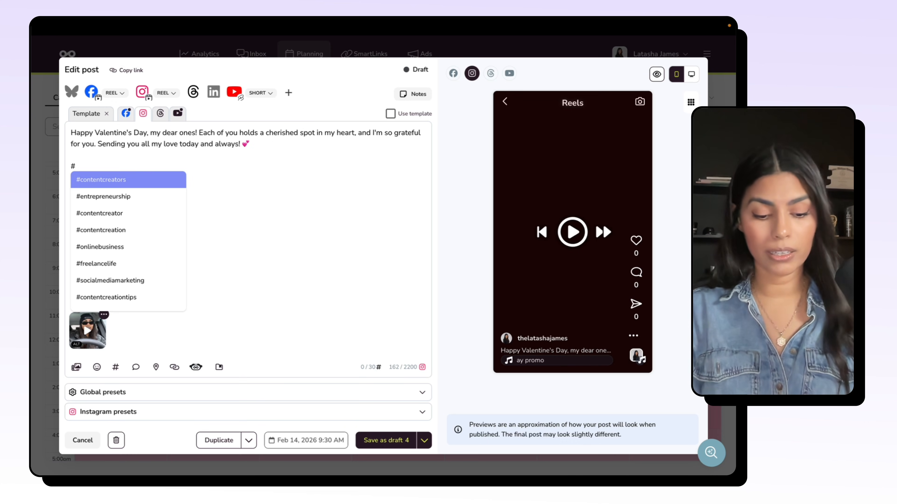
text(valen)
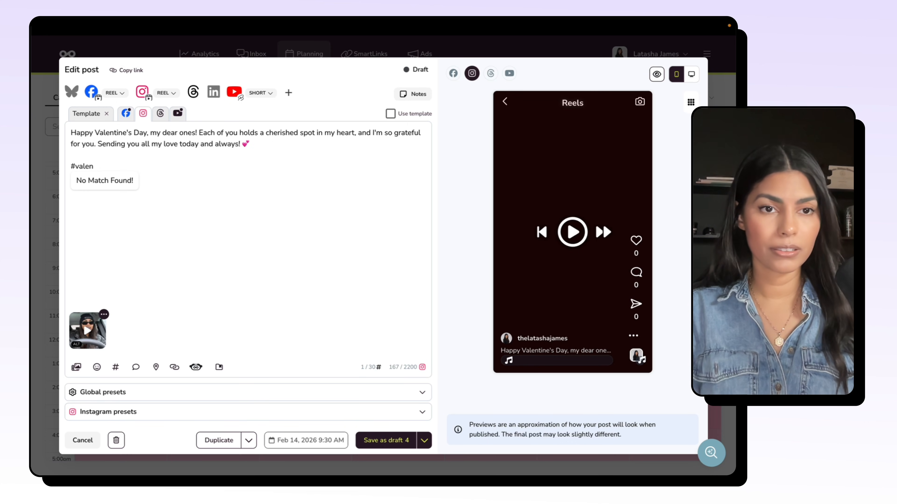
text(dtinesday)
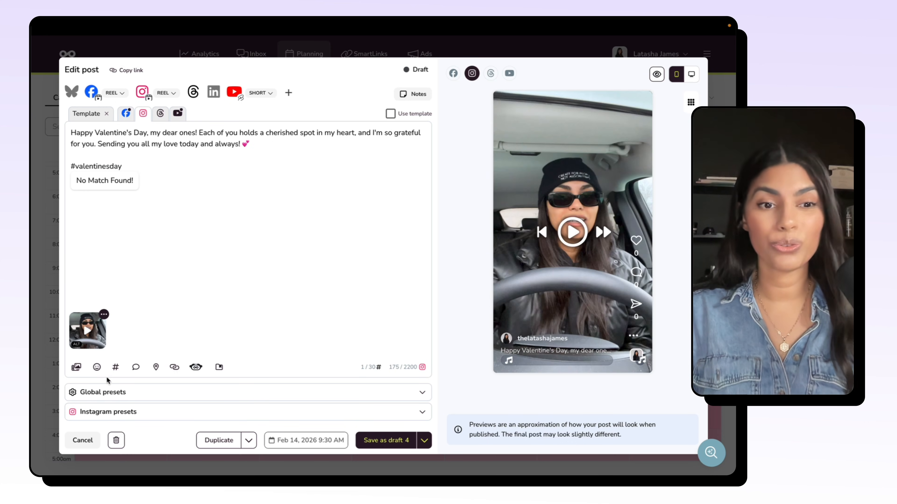
Step: Check the hashtag searcher, extend the Instagram hashtag to #valentinesday2026 and add #contentcreators after it
click(116, 367)
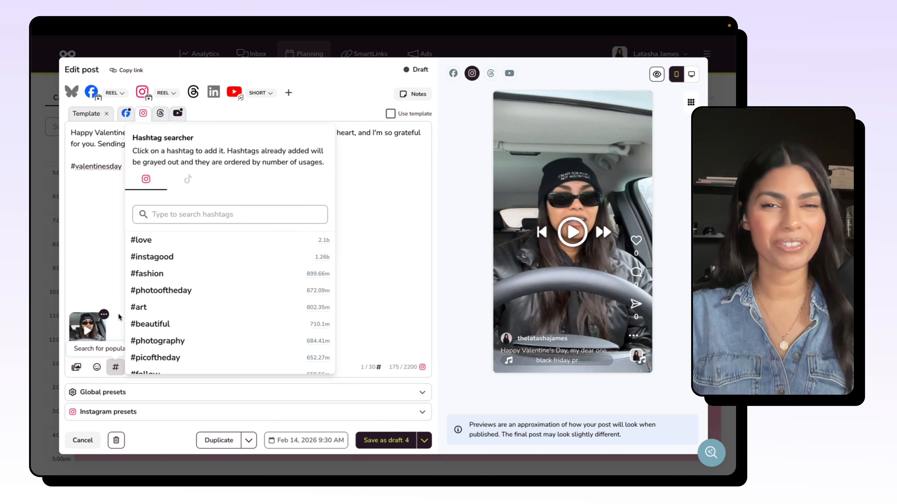
click(98, 242)
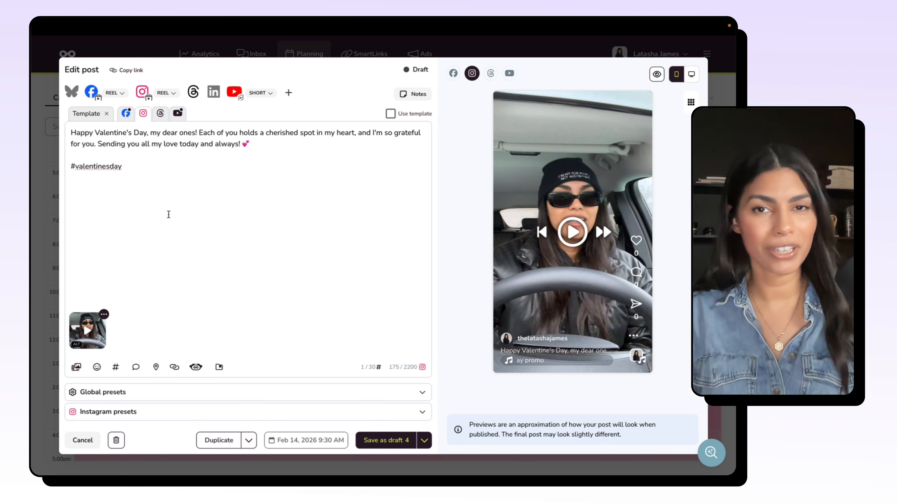
text(2026)
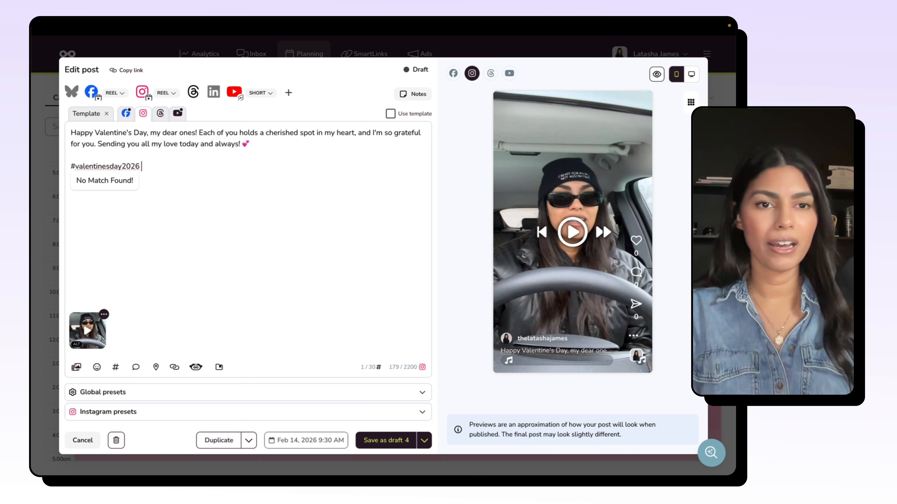
Step: Detach the YouTube version from the template and compare the template, Facebook and Instagram captions
click(160, 114)
click(180, 115)
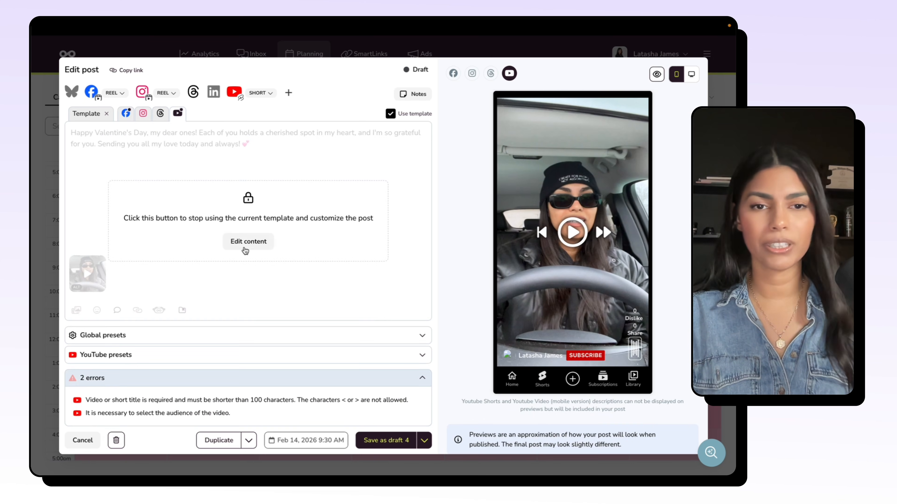
click(248, 244)
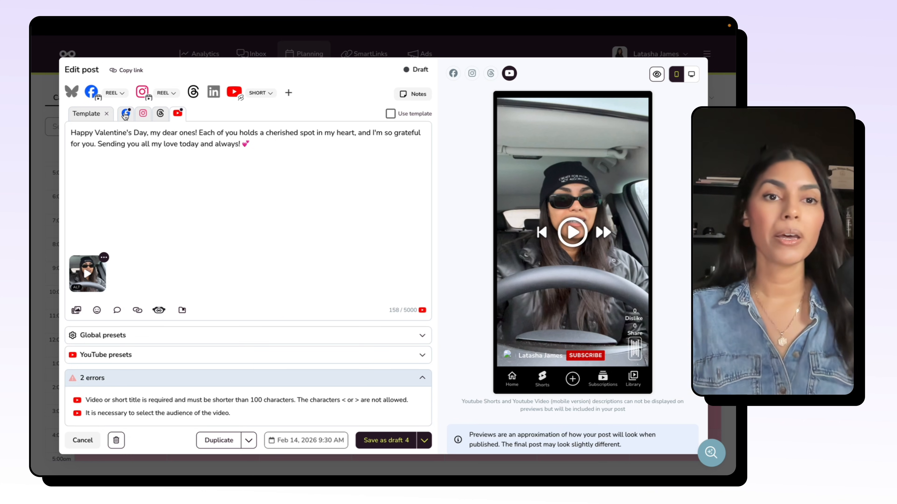
click(93, 118)
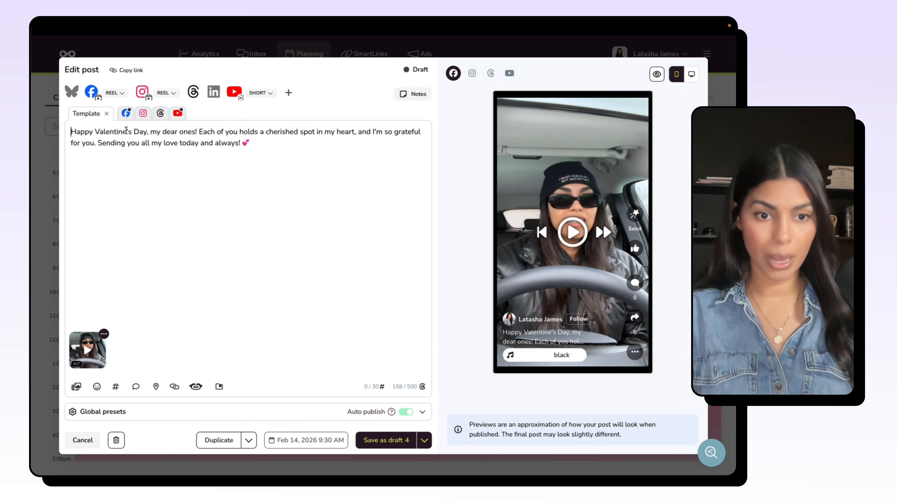
click(125, 113)
click(143, 113)
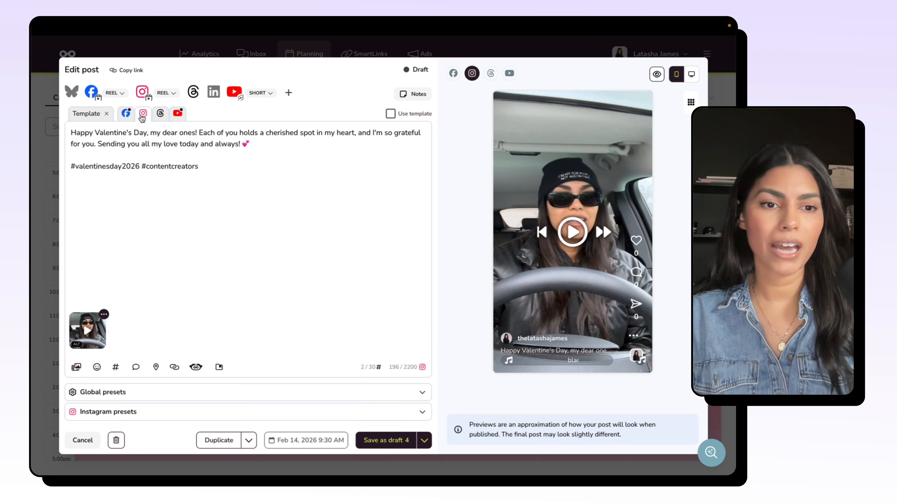
Step: Set the title in the Facebook presets to "Happy Valentine's Day" and collapse the presets
click(126, 113)
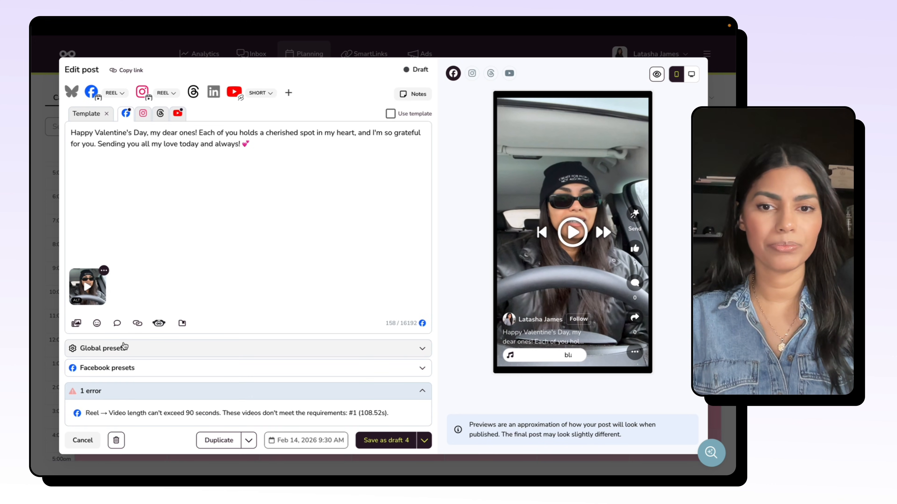
click(106, 368)
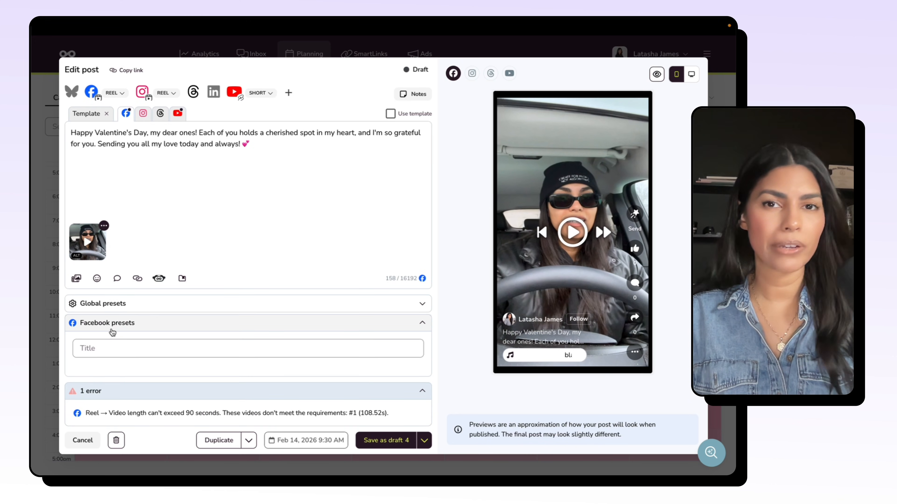
click(89, 350)
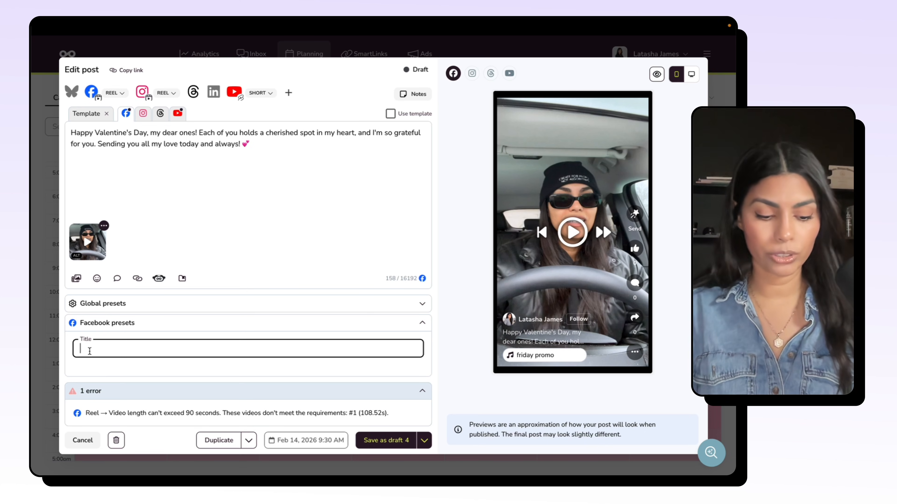
text(Happy Valentin)
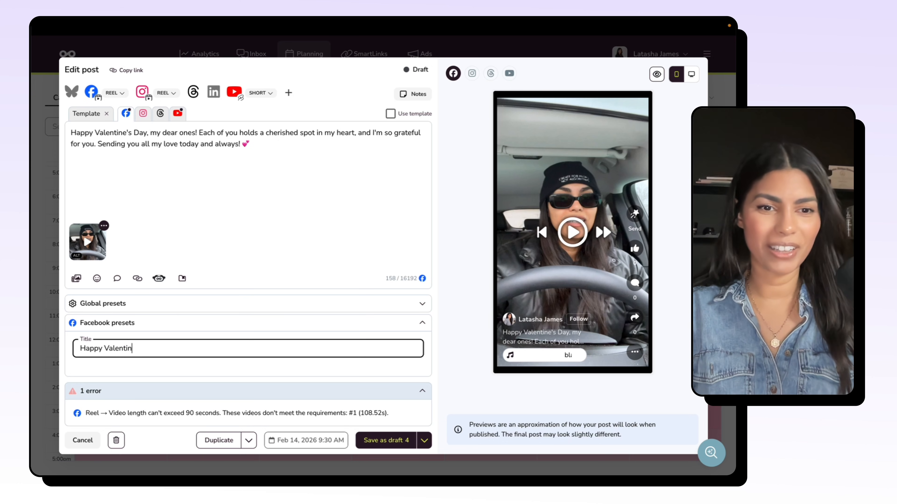
text(e's Day)
key(ctrl+a)
key(ctrl+c)
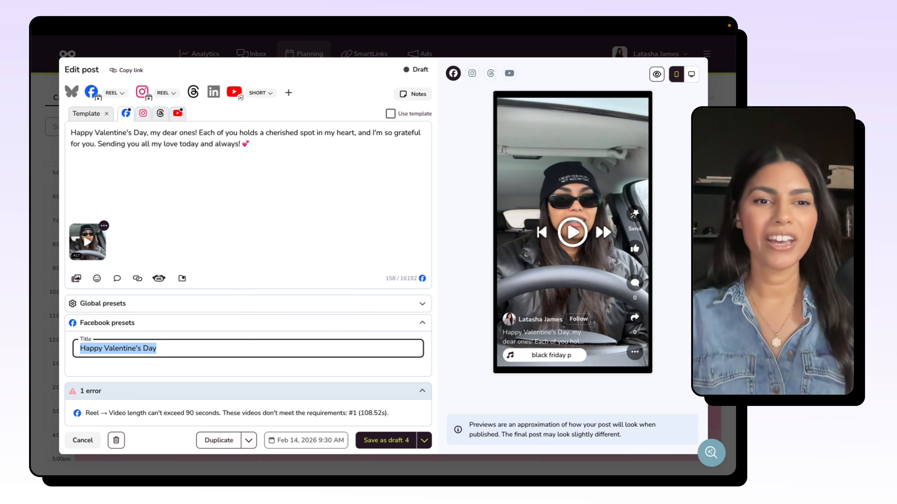
click(232, 341)
click(196, 319)
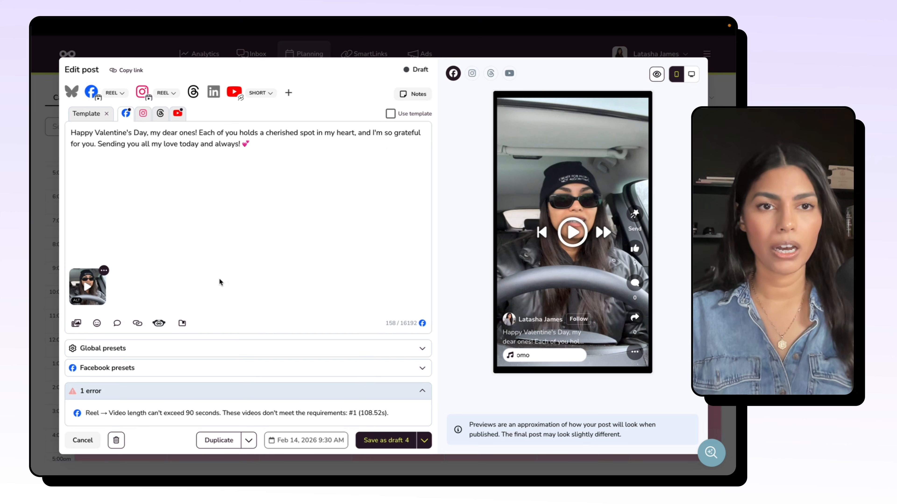
Step: In the Instagram presets, switch Show Reel on feed off and back on, and enable Boost this post
click(143, 115)
click(134, 411)
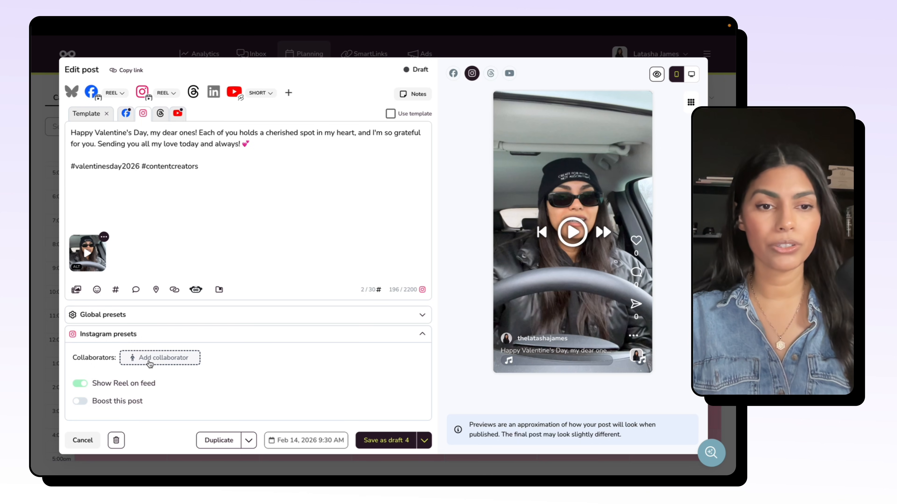
click(84, 384)
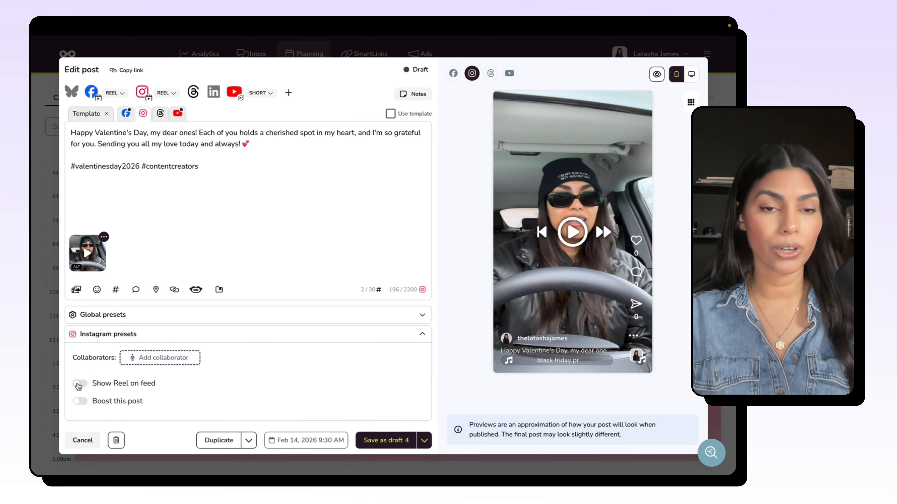
click(80, 384)
click(79, 401)
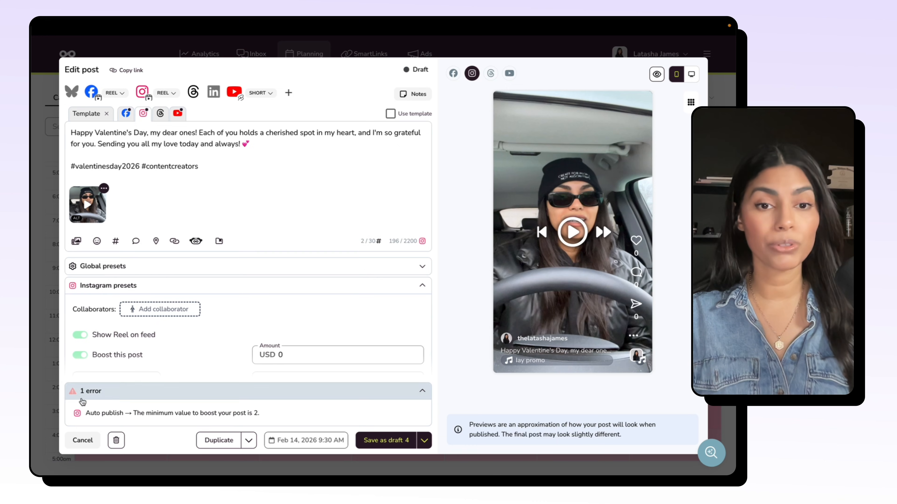
scroll(219, 371, down, 1)
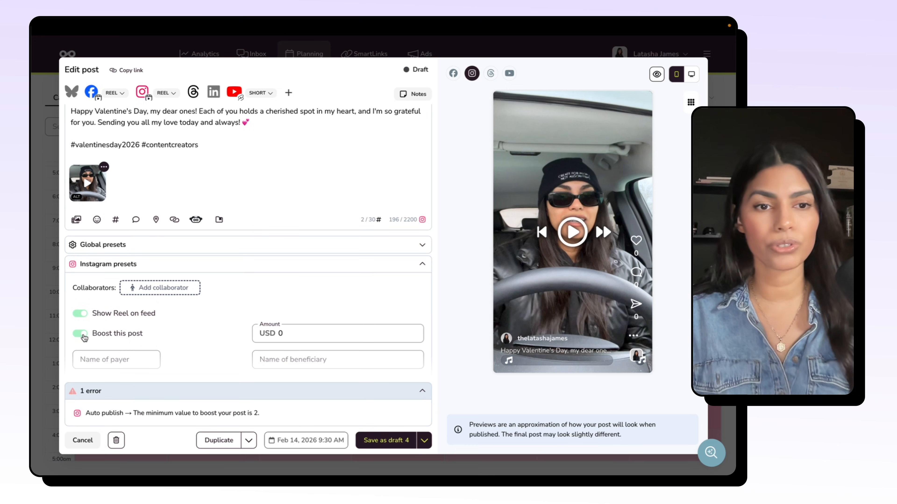
Step: Turn off Boost this post in the Instagram presets and check the reply audience options in the Threads presets
click(84, 338)
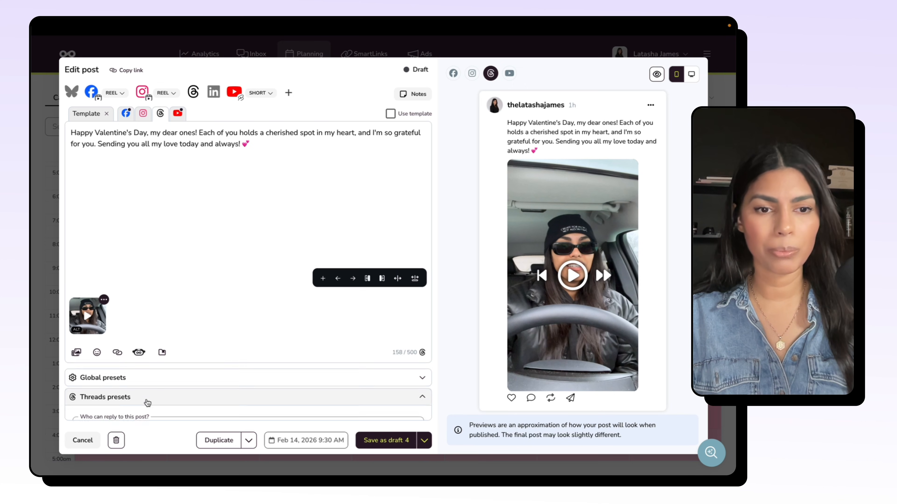
scroll(148, 403, down, 1)
click(163, 404)
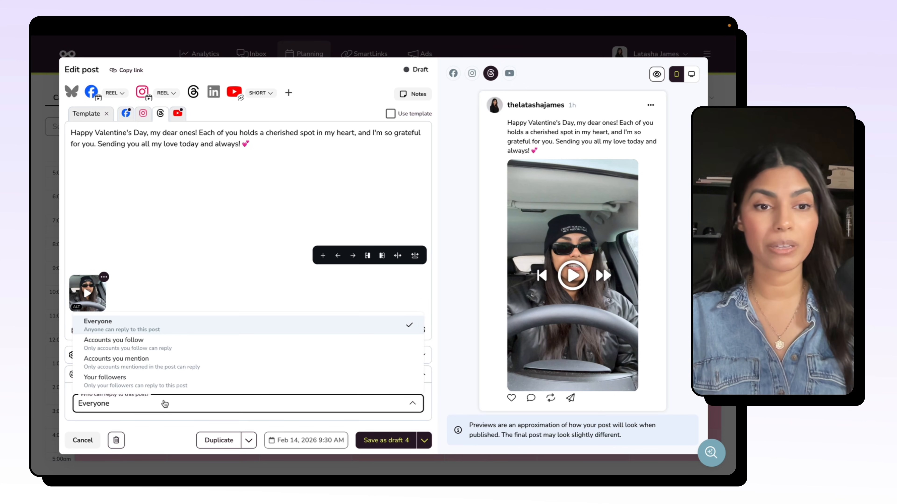
Step: In the YouTube presets, set the title to "Happy Valentine's Day" and the audience to "No, it's not a video made for kids"
click(177, 113)
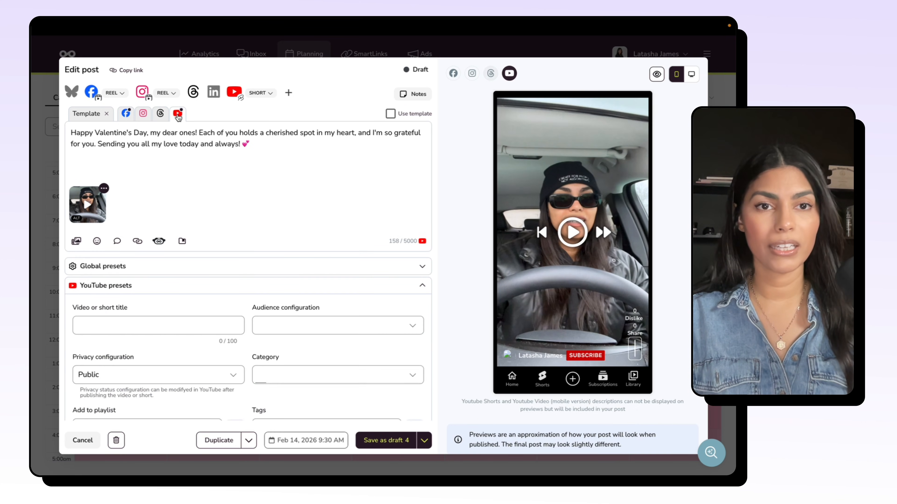
click(144, 330)
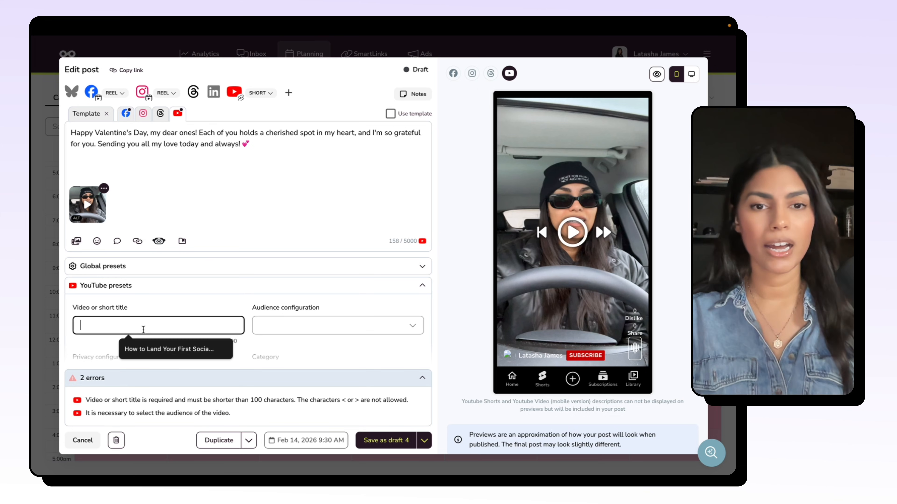
key(ctrl+v)
click(322, 324)
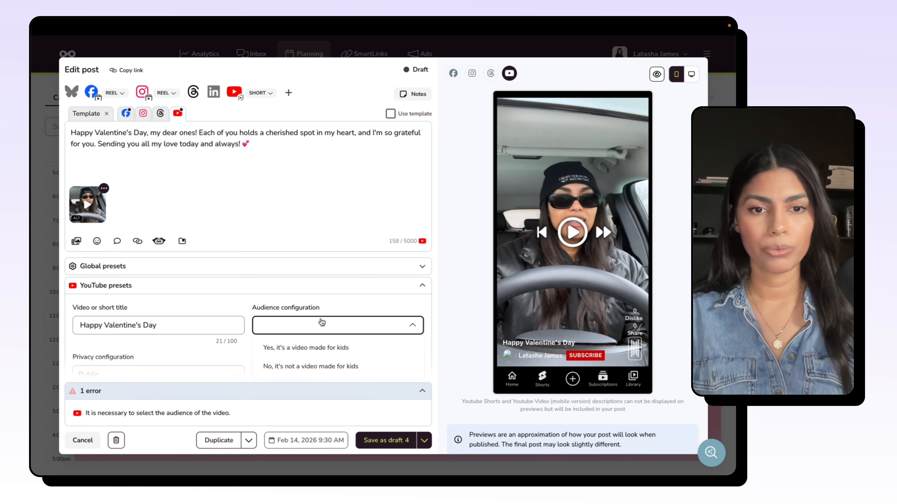
click(325, 369)
scroll(255, 344, down, 1)
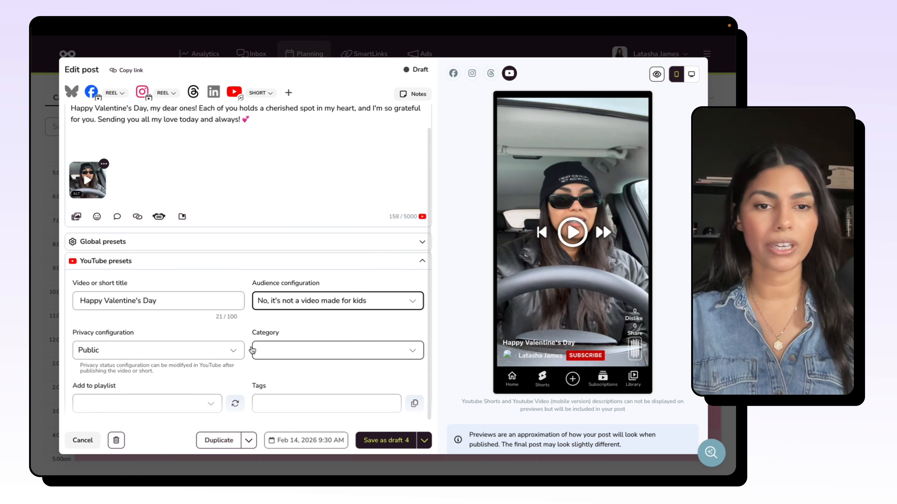
click(198, 262)
Step: Return to the template version of the post and turn off Auto publish in the global presets
click(125, 113)
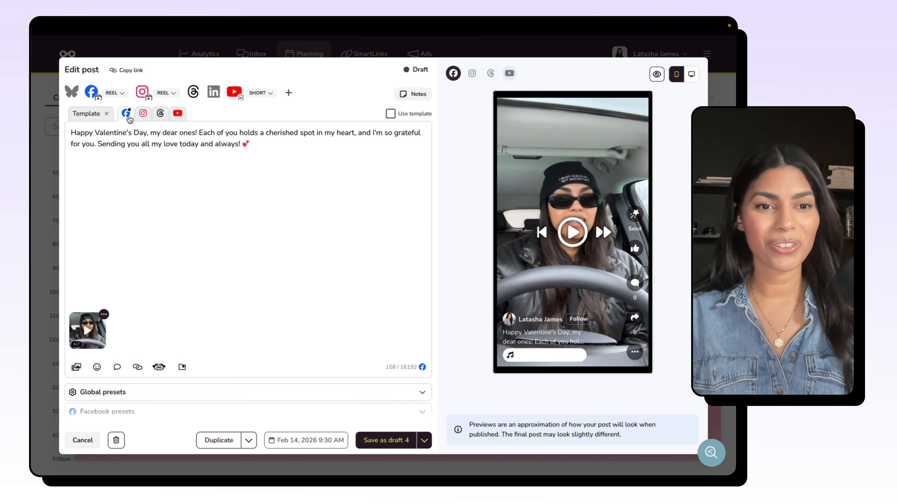
click(88, 119)
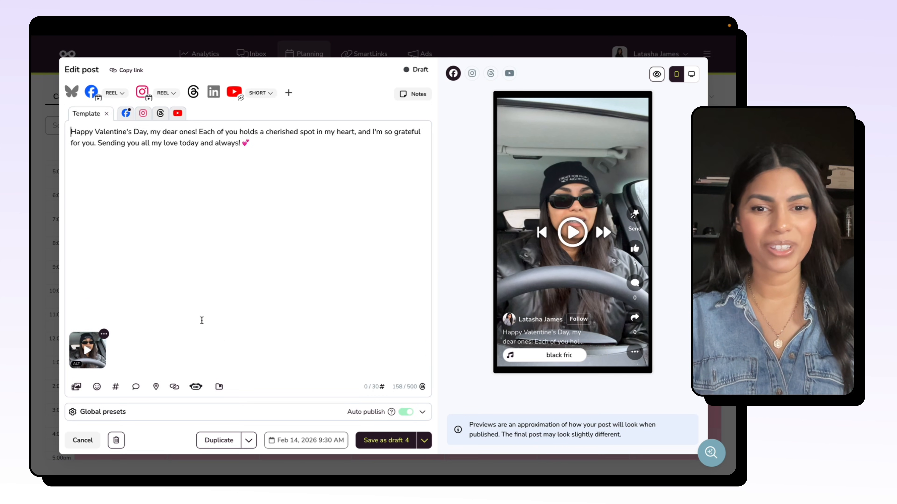
click(422, 412)
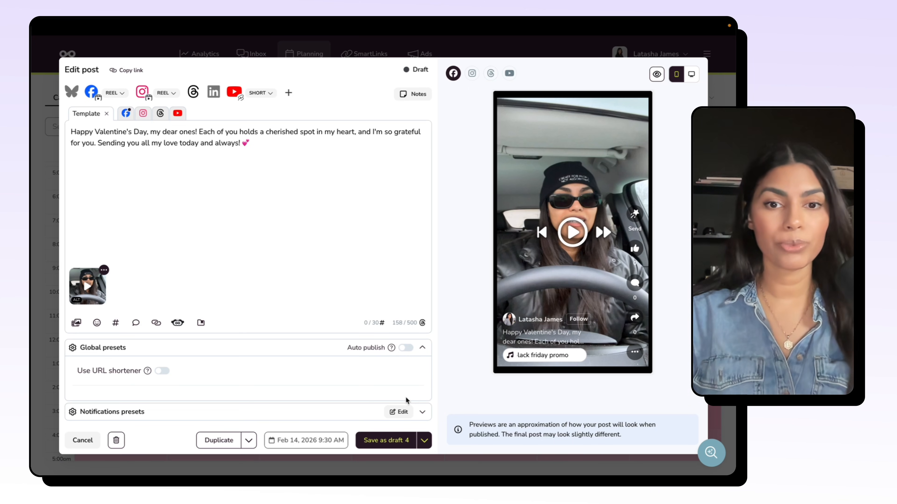
click(406, 348)
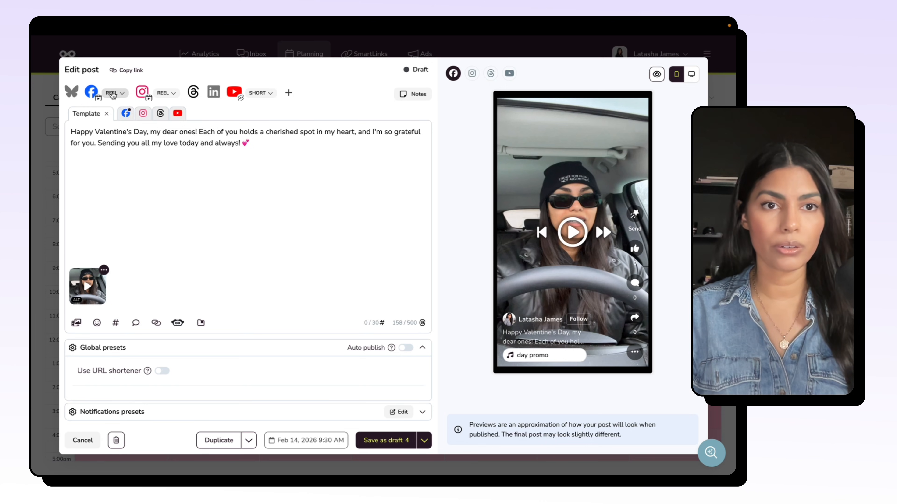
Step: Switch the Instagram post type to Story and back to Reel
click(116, 93)
click(166, 93)
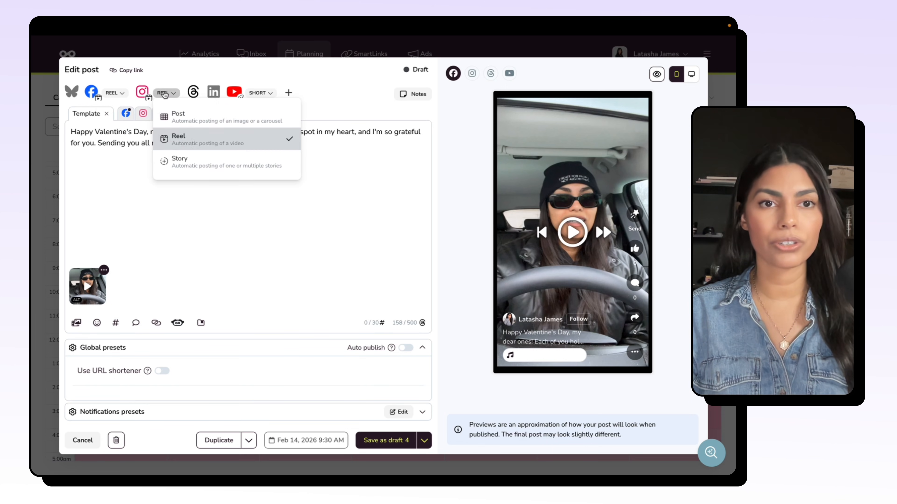
click(254, 163)
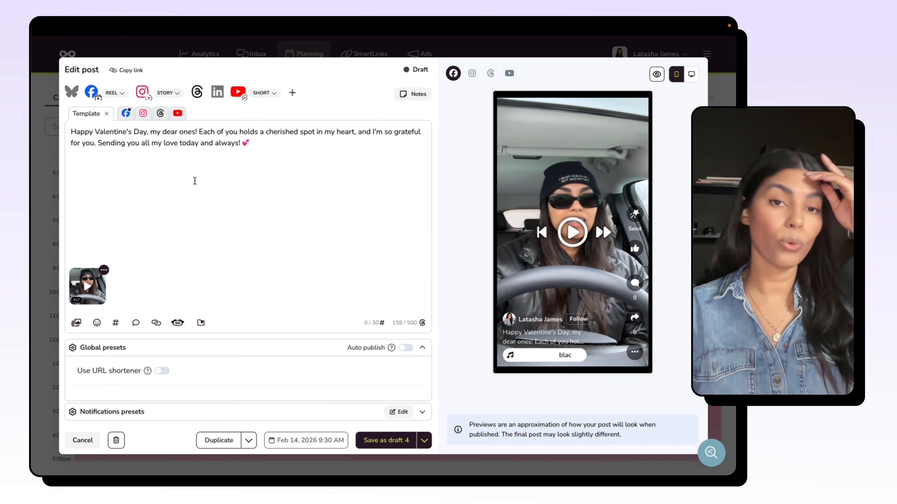
click(167, 93)
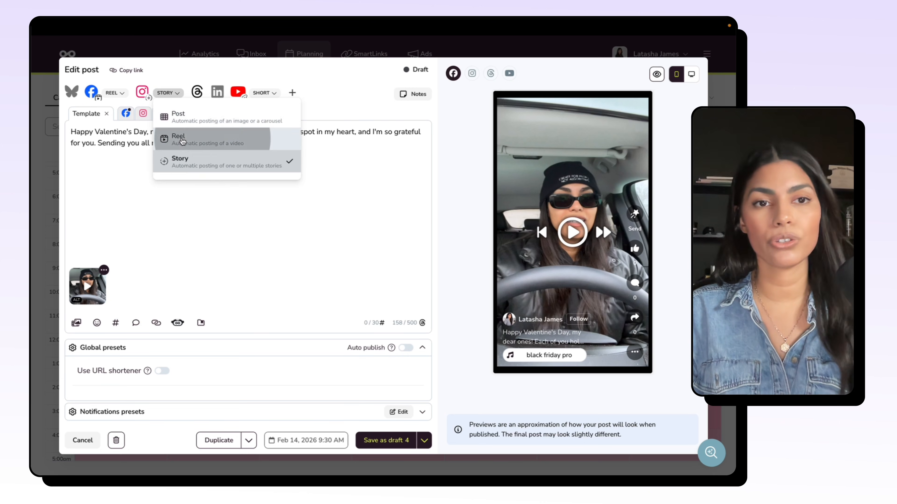
click(182, 141)
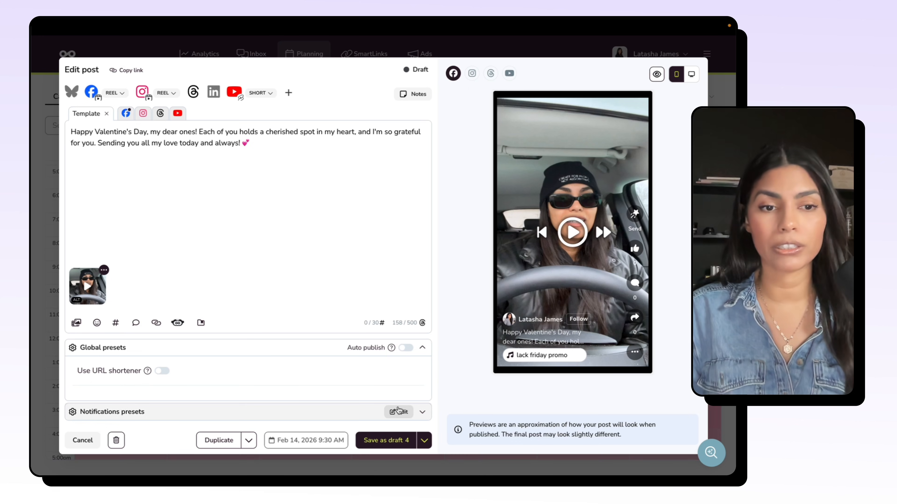
Step: Review the email and mobile device options in the planner notifications and save the Valentine's Day post as a draft
click(422, 412)
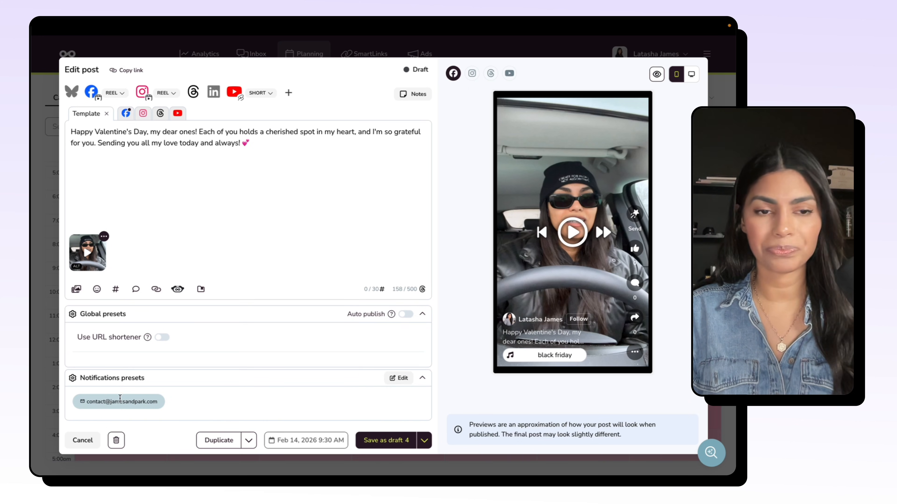
click(120, 398)
click(270, 253)
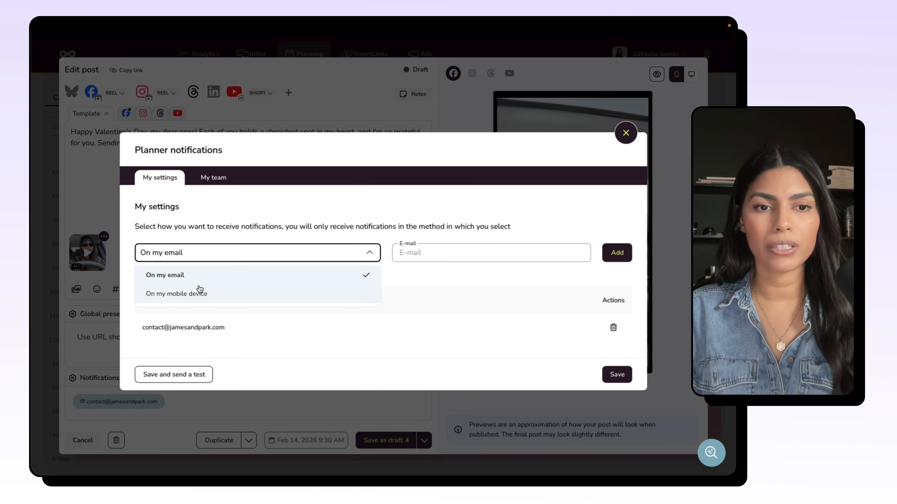
click(200, 293)
click(243, 207)
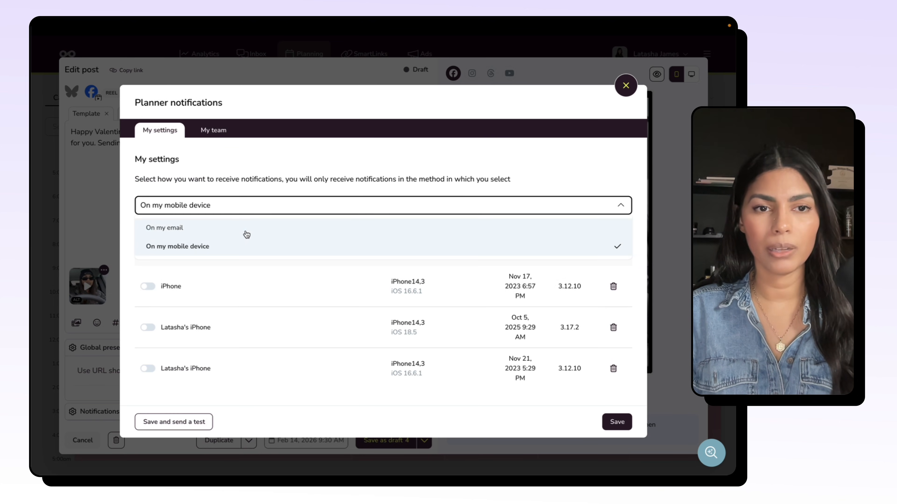
click(241, 230)
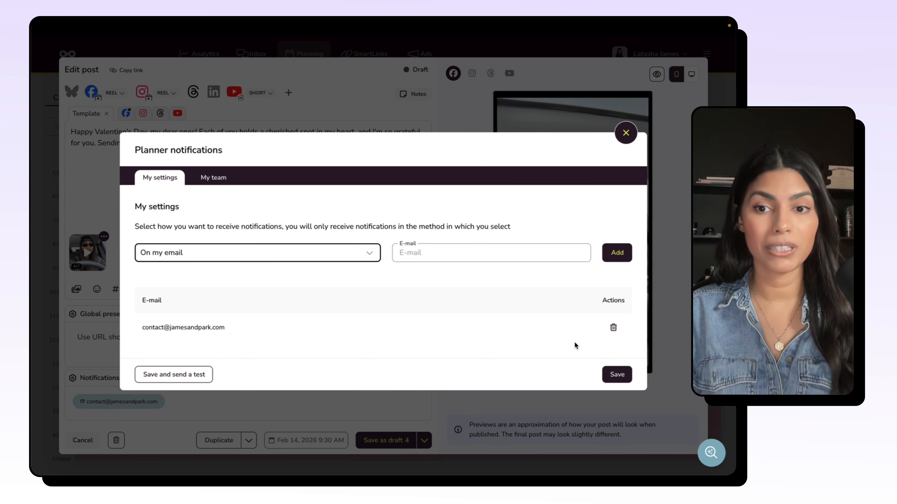
click(626, 133)
click(388, 441)
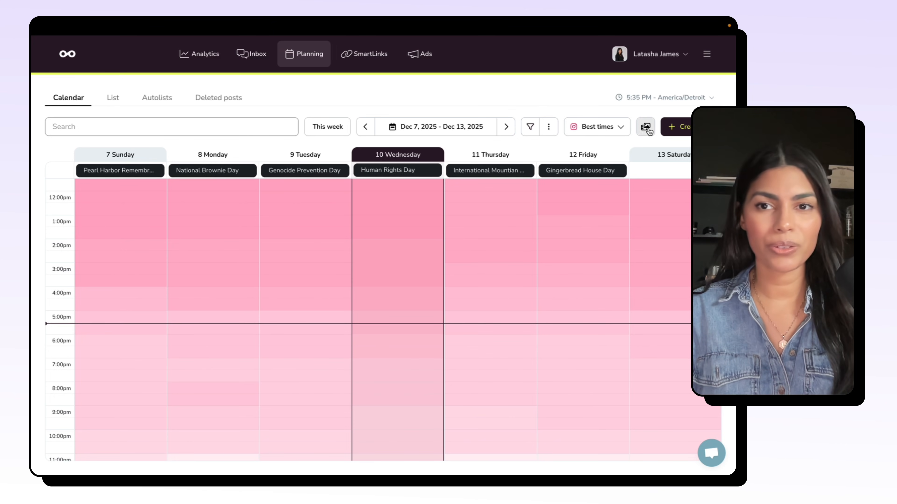
Step: Show the content library beside the calendar and look at the blank forms for a Dec 13, 2025 post and a library post
click(645, 128)
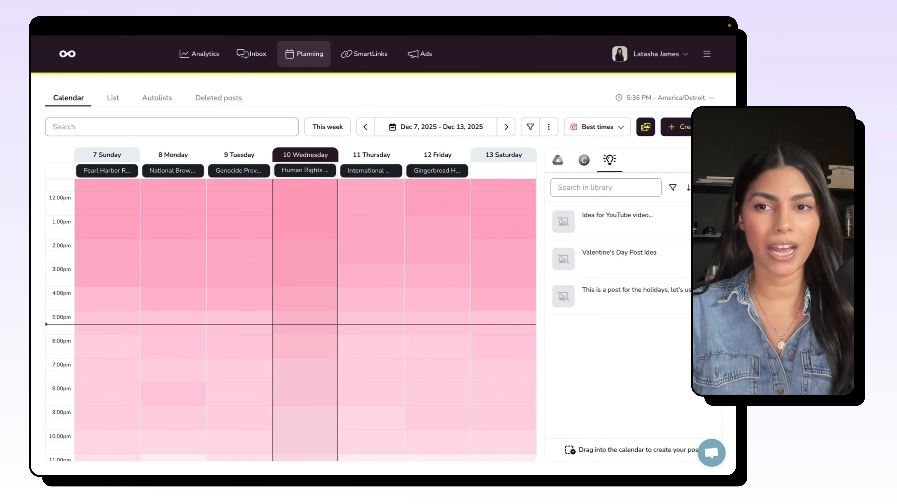
click(494, 251)
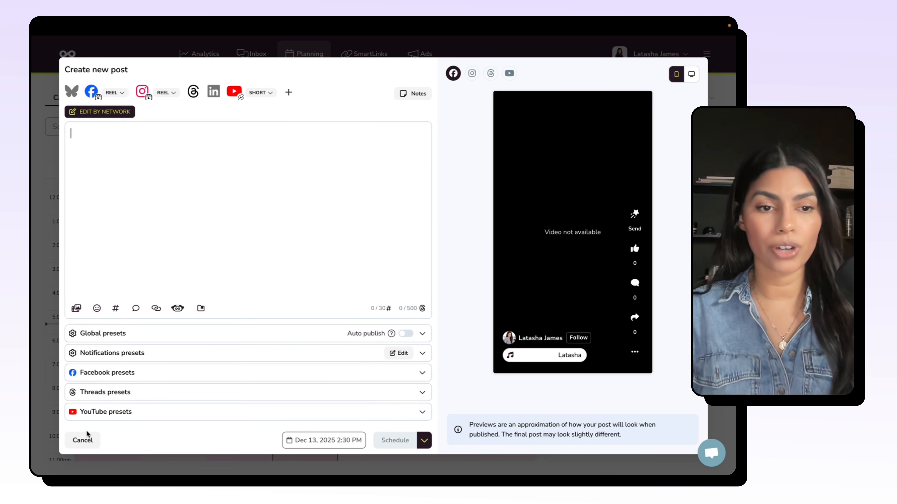
click(83, 440)
click(686, 209)
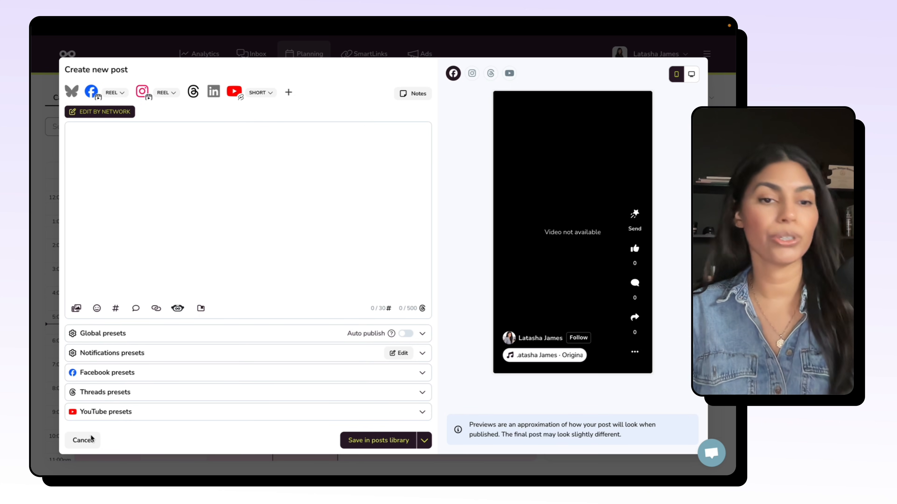
click(83, 440)
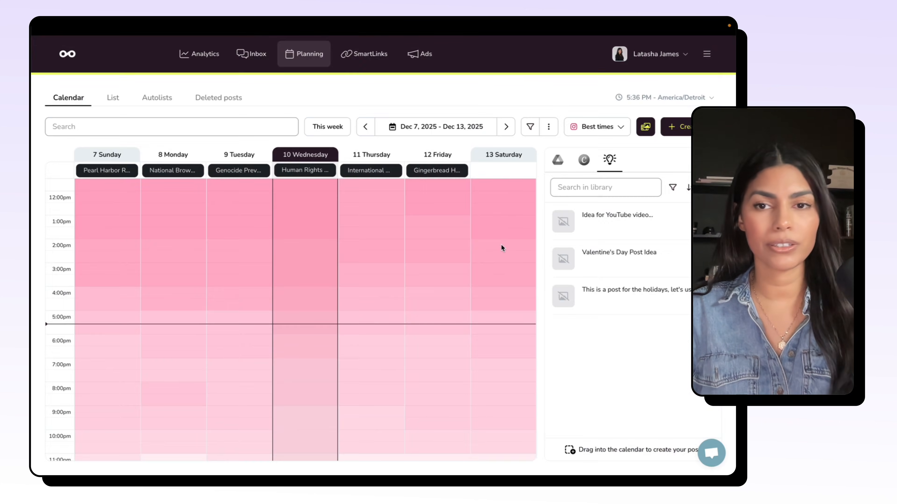
Step: Look at the saved YouTube video idea and the Canva and Google Drive content sources, and close the library
click(639, 222)
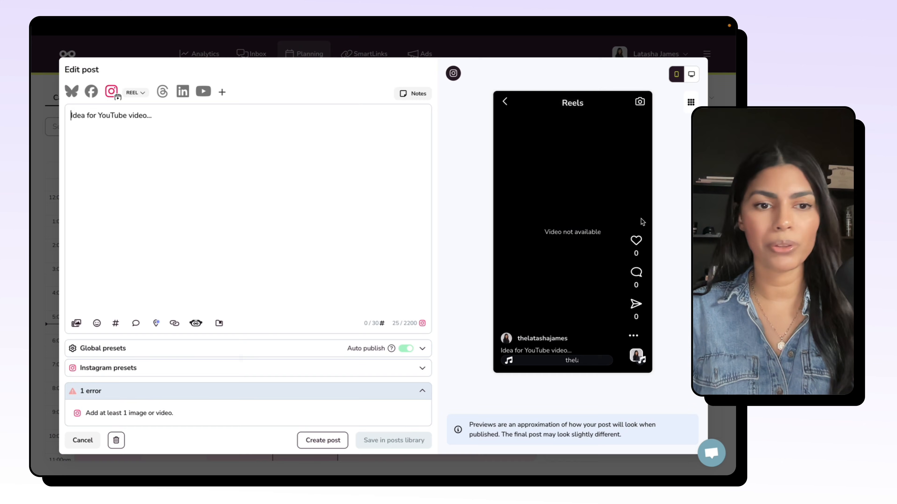
click(89, 444)
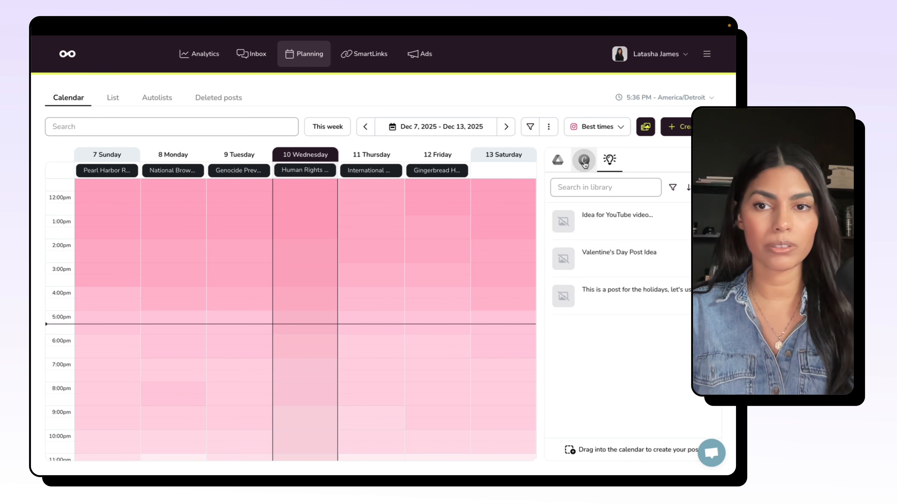
click(583, 161)
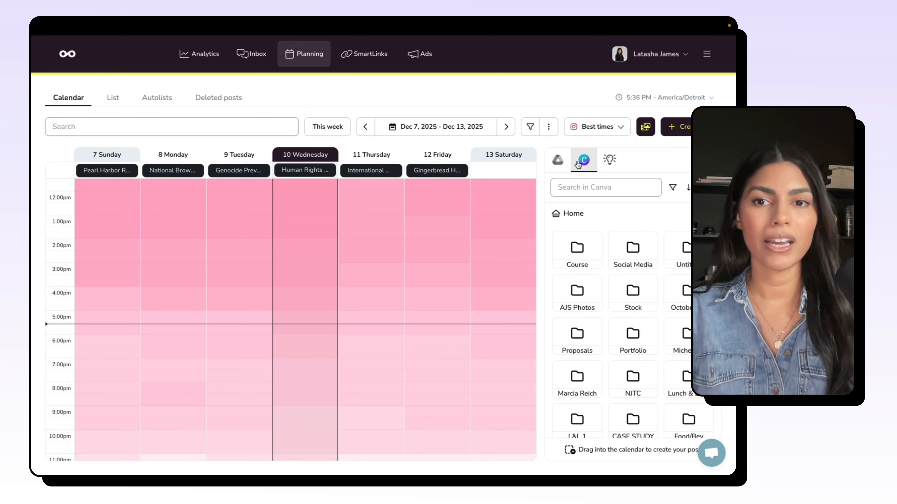
click(557, 159)
click(643, 129)
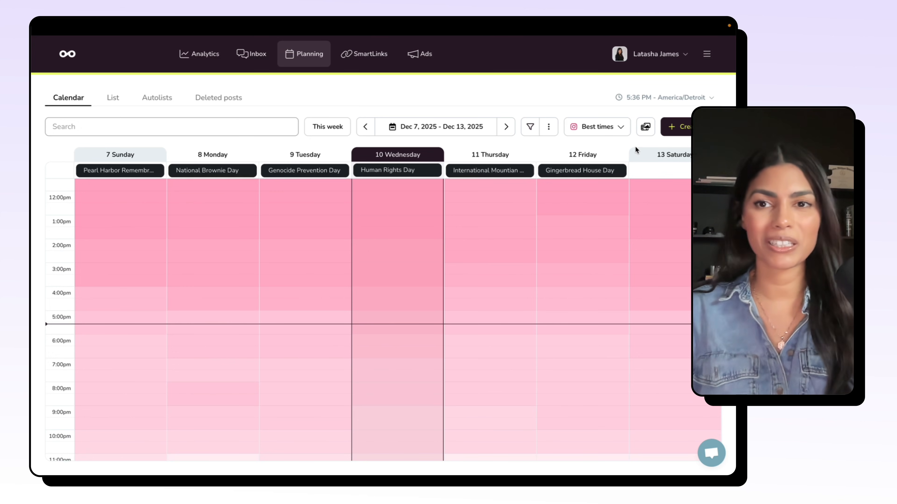
Step: Check the planner's time zone choices and switch the calendar to the month view for Dec 2025
click(669, 102)
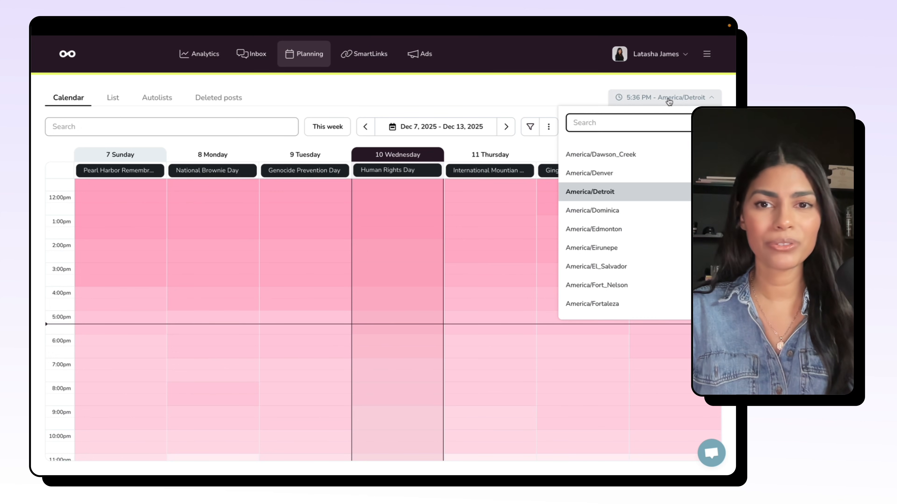
click(669, 102)
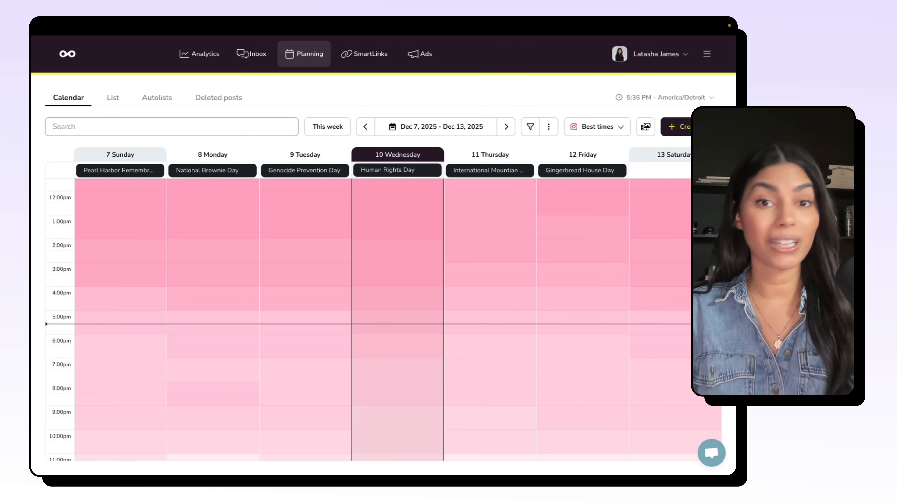
click(549, 129)
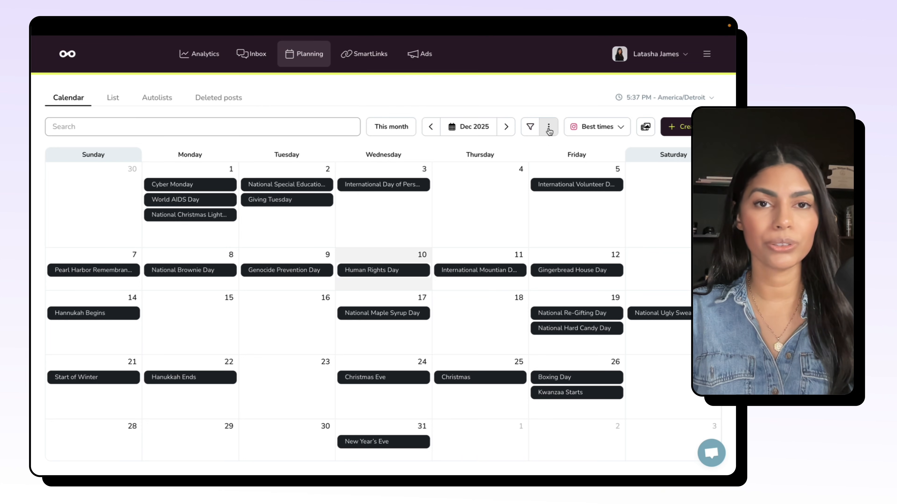
Step: Hide the Social Media Calendar (US) events from the planner and show them again
click(549, 130)
mouse_move(520, 197)
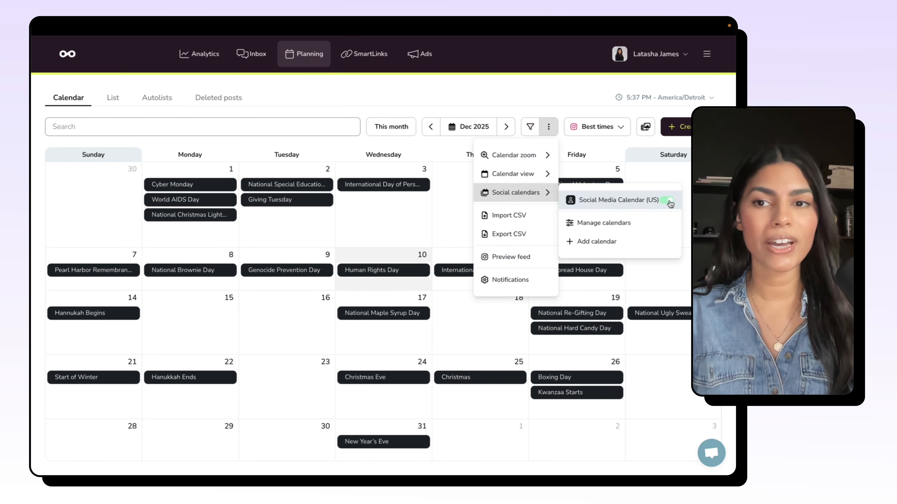
click(668, 200)
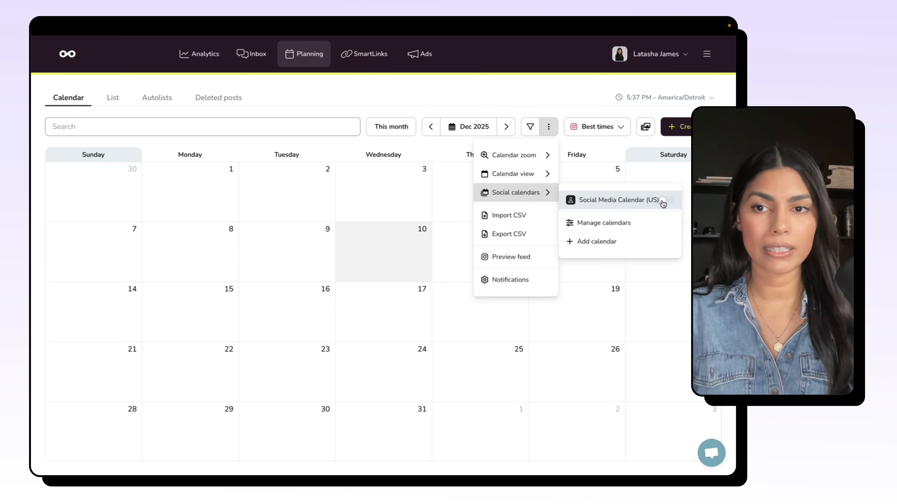
click(664, 202)
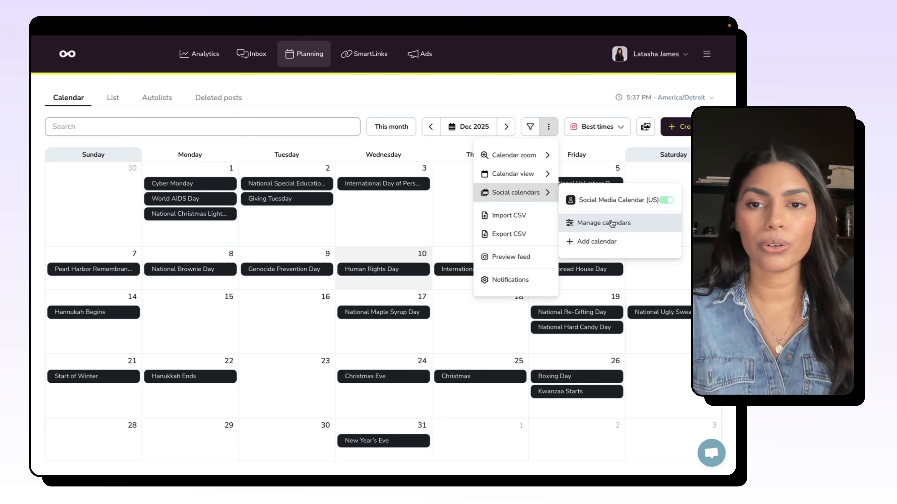
Step: Browse the social media calendars available to add and examine the options for importing a calendar by iCal URL
click(596, 242)
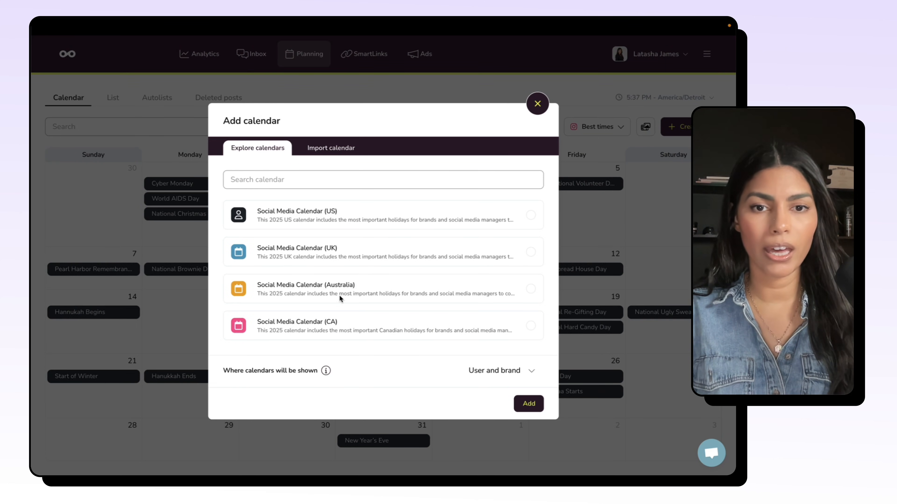
scroll(332, 316, down, 5)
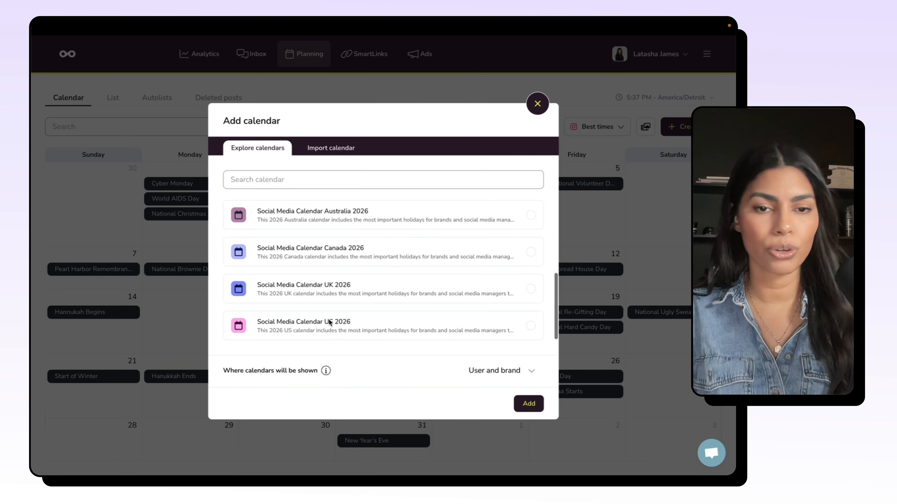
scroll(329, 322, up, 5)
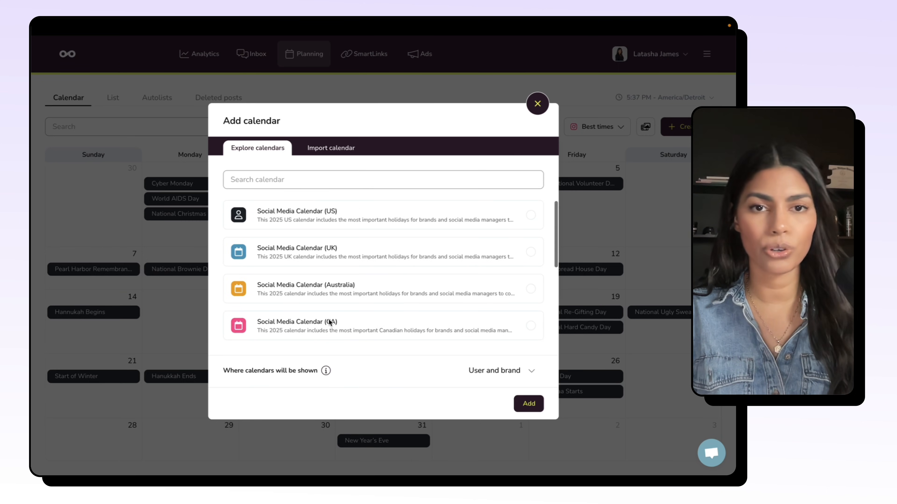
click(324, 152)
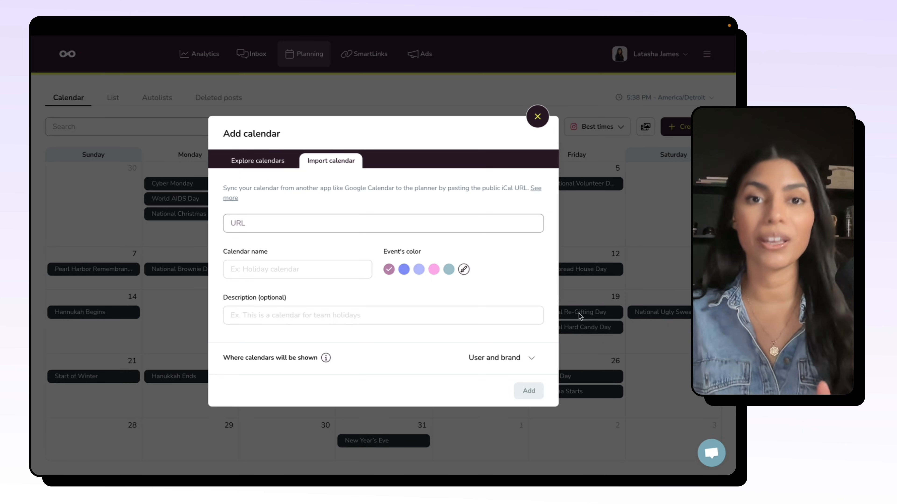
click(287, 222)
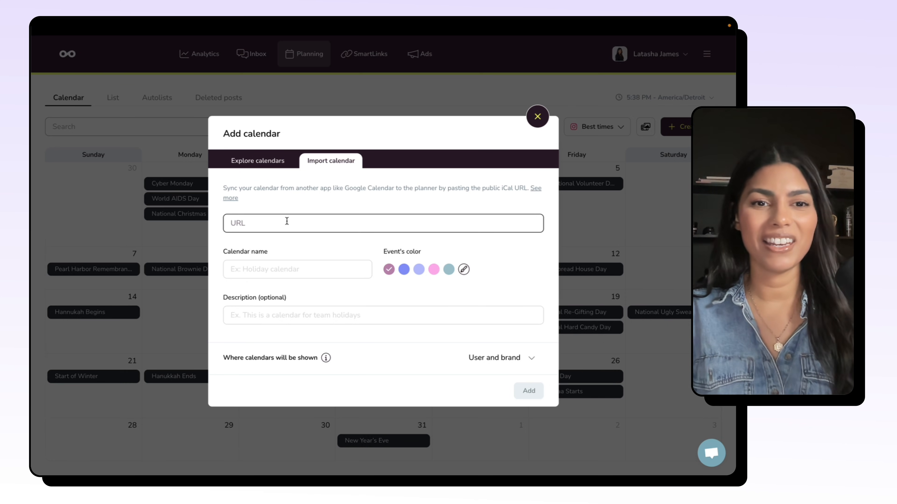